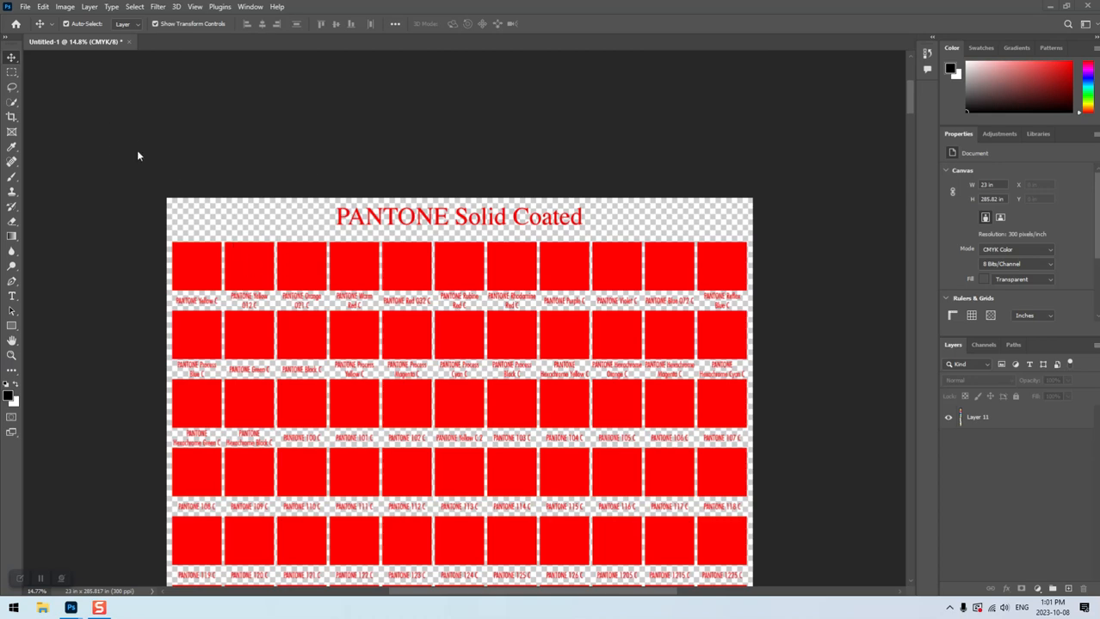
Start a new document, setting its width to 12 inches and naming it testspot1.
click(25, 7)
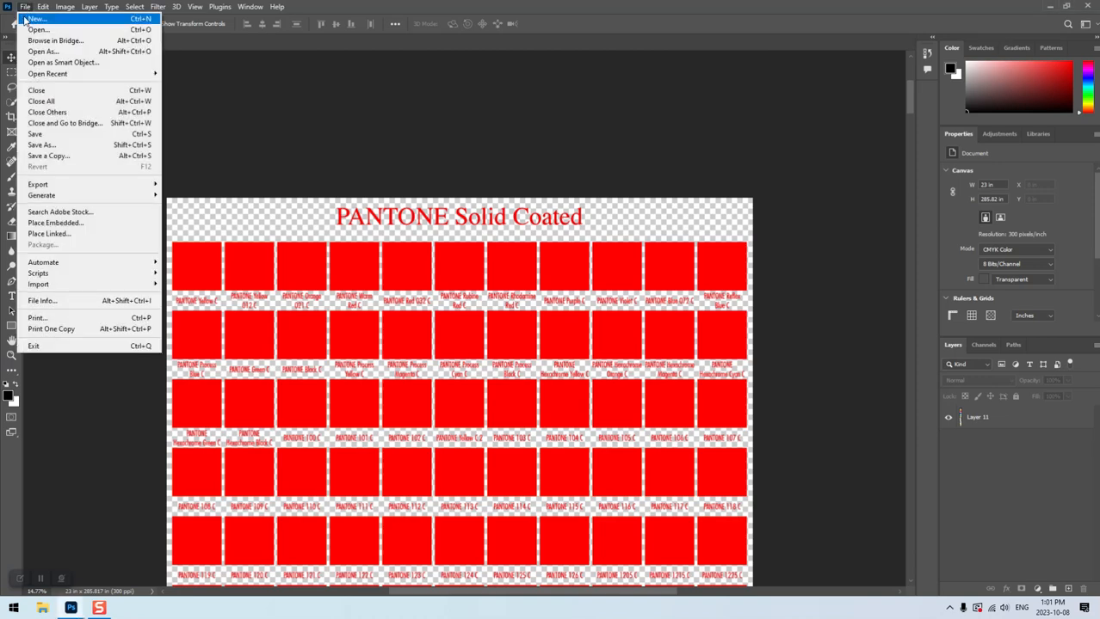
click(35, 19)
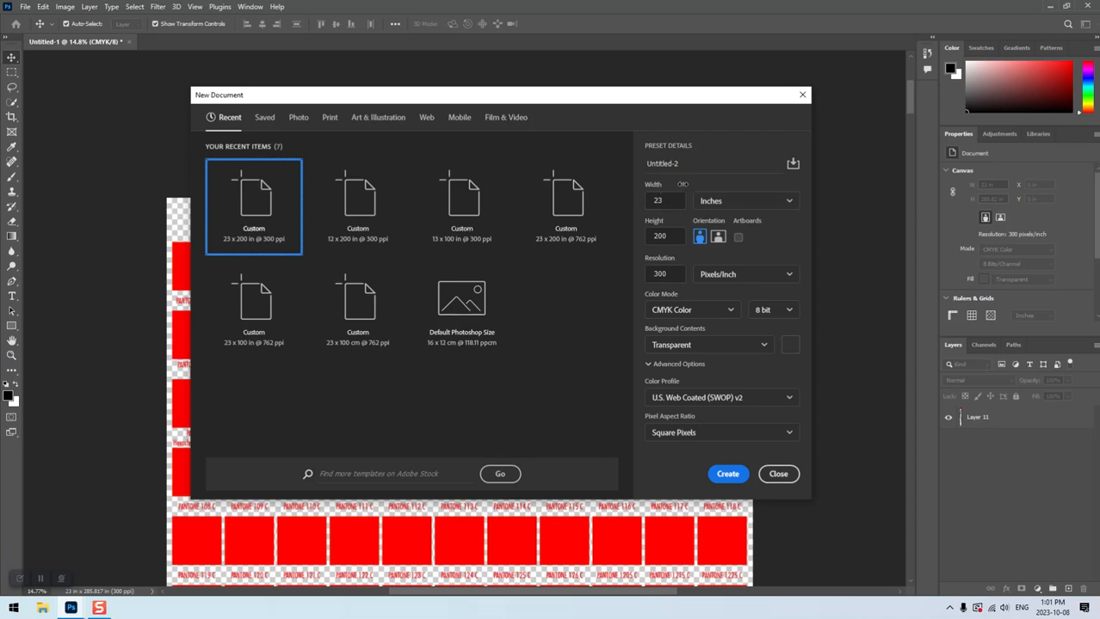
click(672, 200)
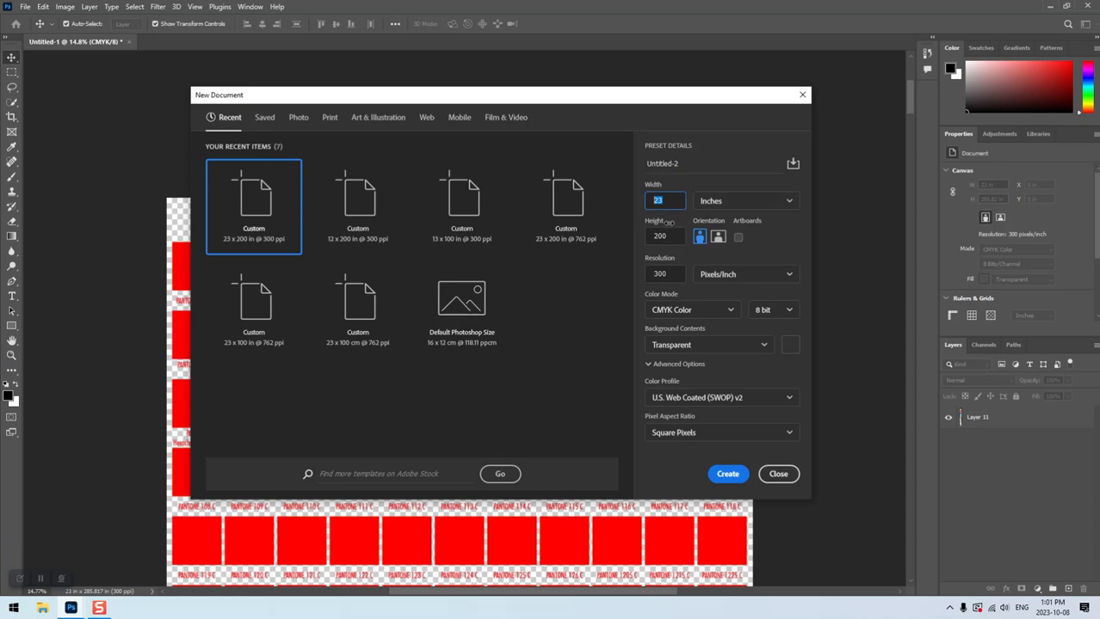
text(1)
click(674, 236)
click(699, 164)
drag(702, 167, 647, 165)
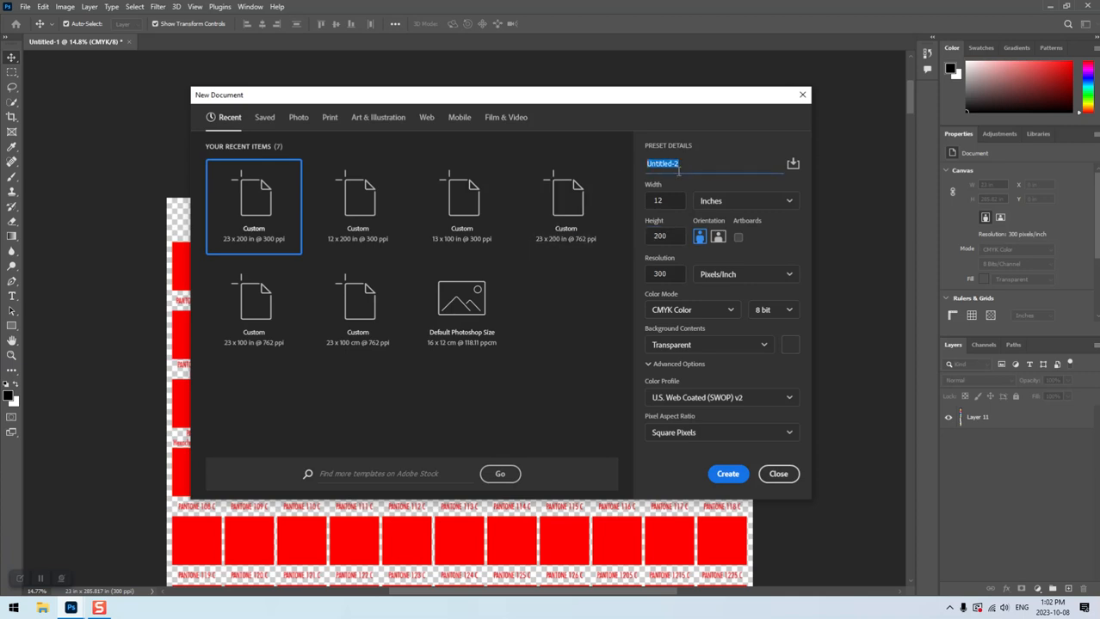
text(testspot1)
Create the document with a 200-inch height, 300 pixels/inch resolution, CMYK Color mode and transparent background.
click(670, 200)
drag(672, 200, 650, 201)
double_click(672, 236)
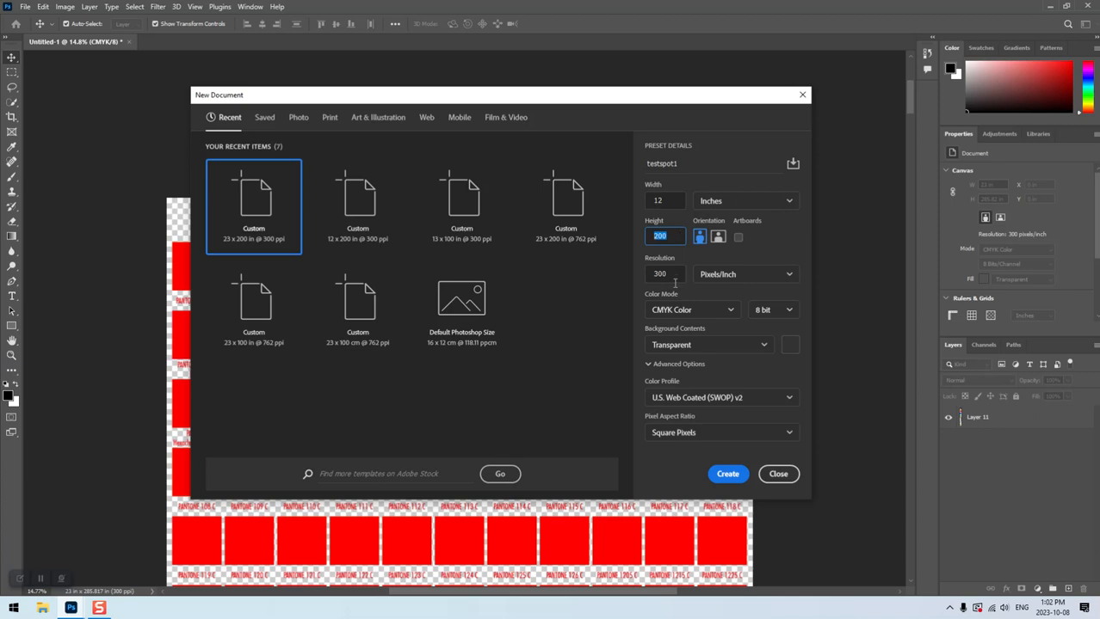
click(677, 274)
click(755, 274)
click(757, 286)
click(713, 310)
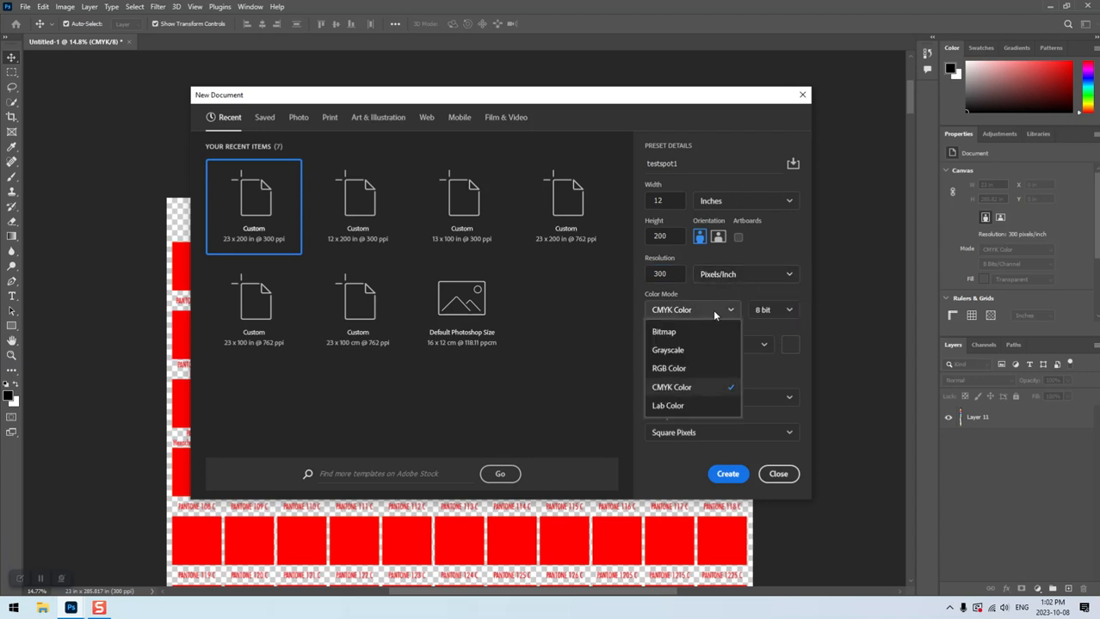
click(685, 392)
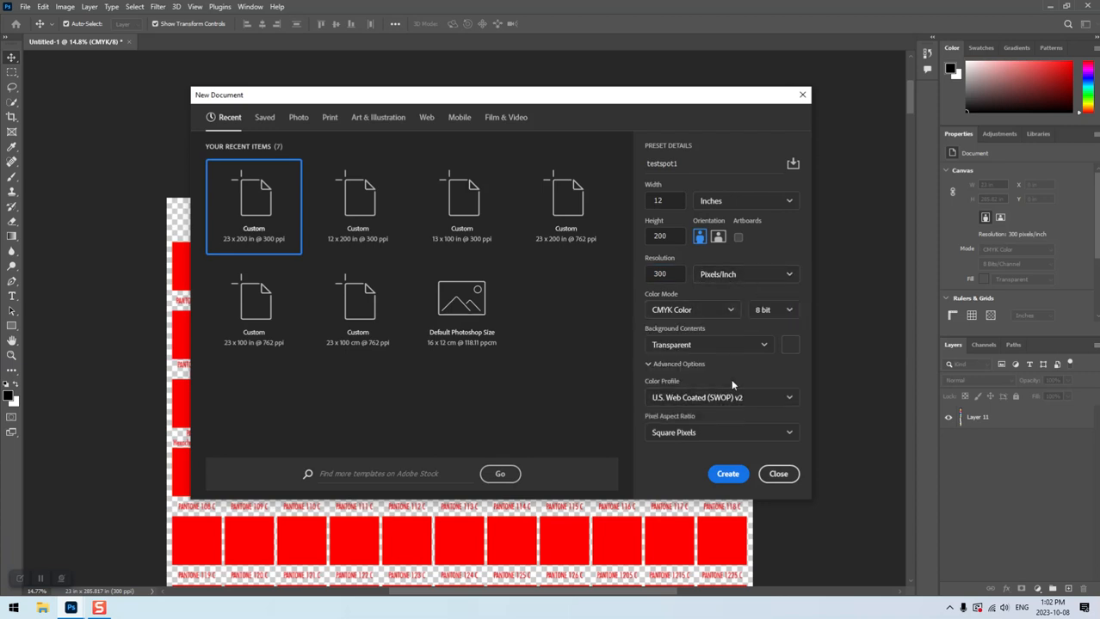
click(673, 347)
click(679, 425)
click(727, 474)
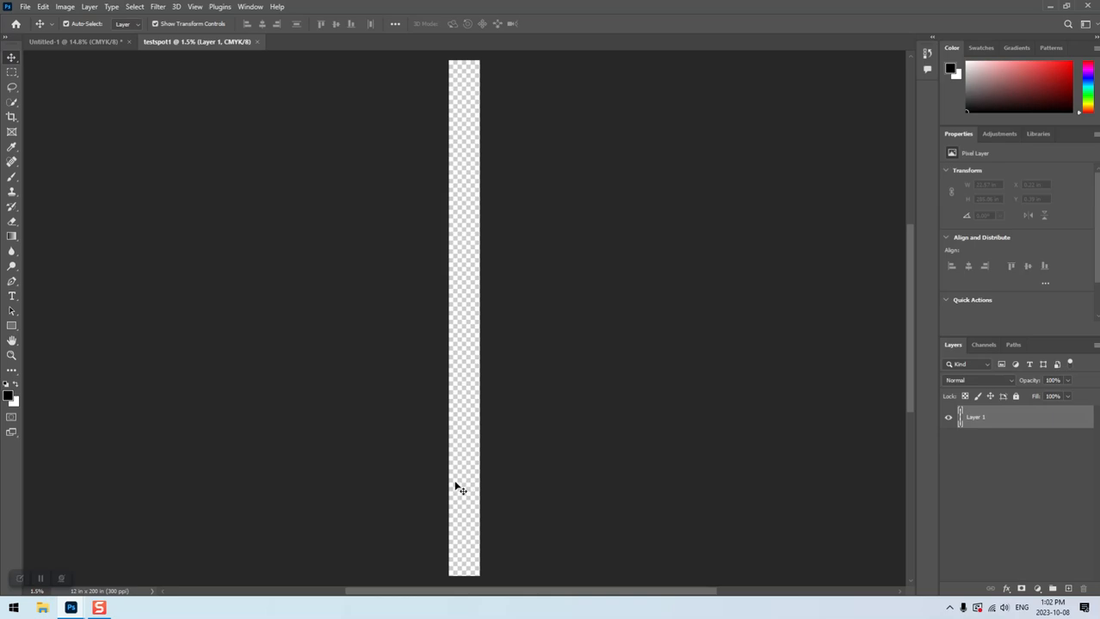
Start opening an existing file and browse to the DTF > Mixed > Tiff folder on MainDrive (D:).
scroll(456, 488, up, 2)
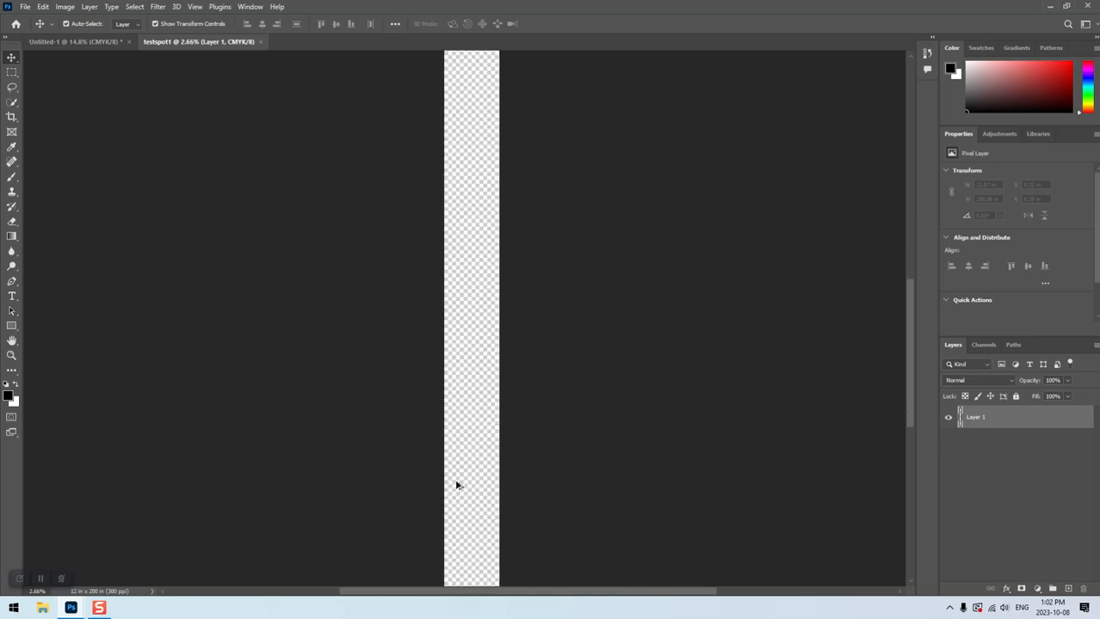
scroll(475, 482, up, 5)
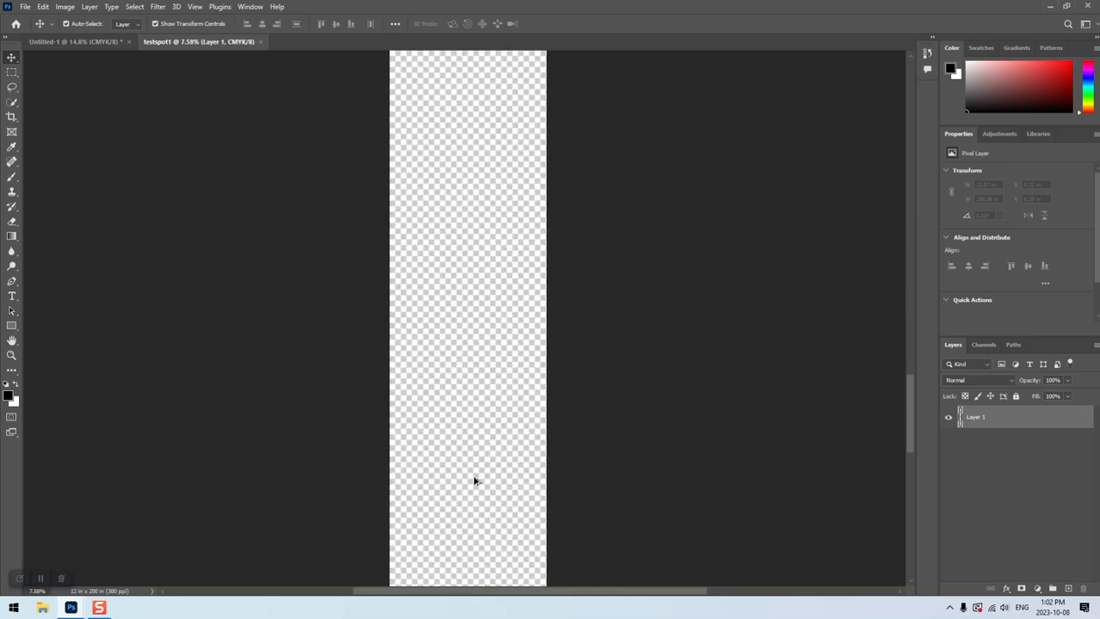
drag(909, 438, 907, 509)
scroll(472, 473, up, 1)
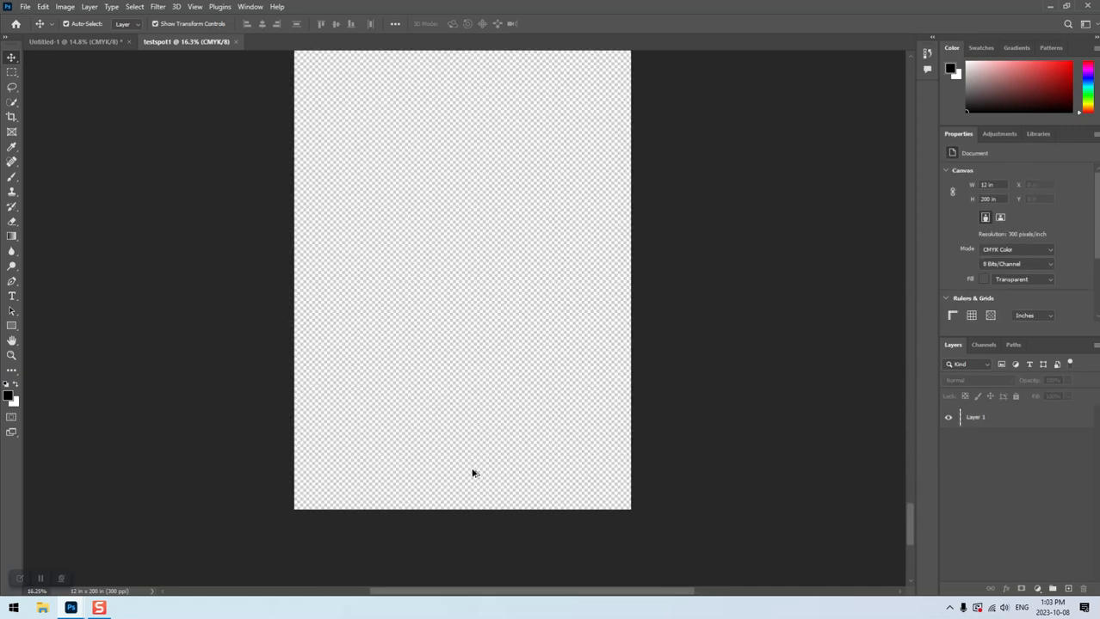
scroll(473, 473, up, 2)
scroll(472, 473, down, 1)
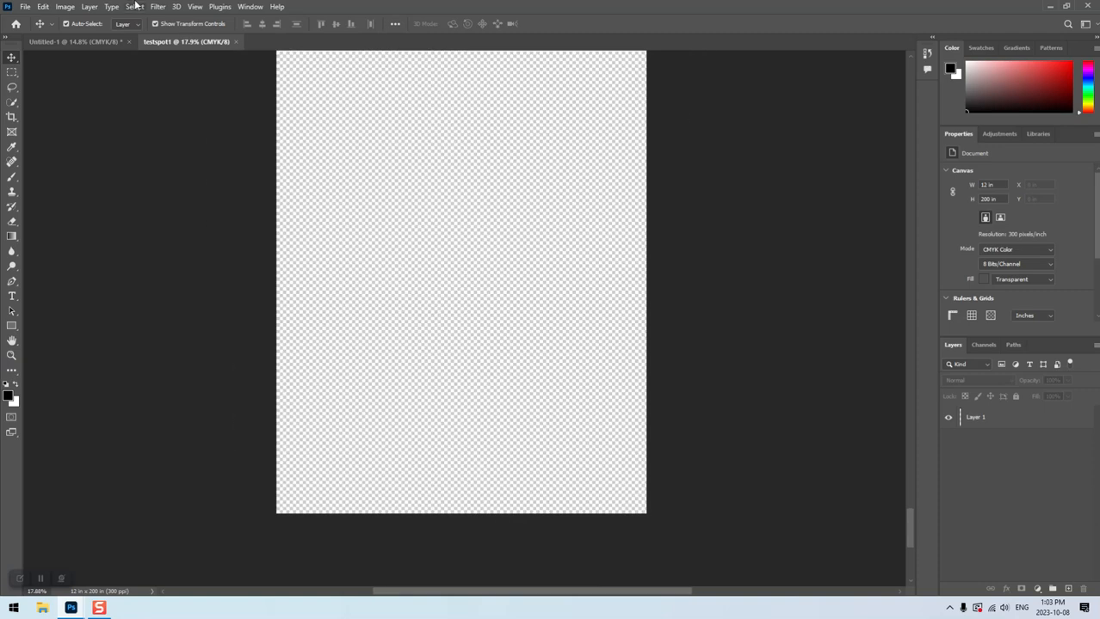
click(25, 8)
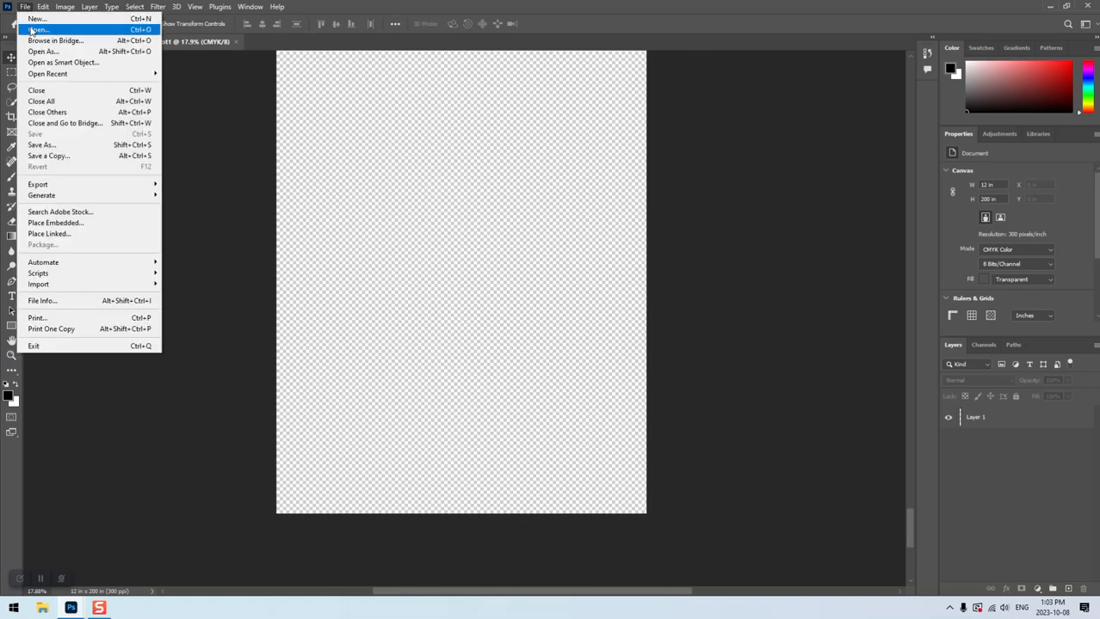
click(33, 30)
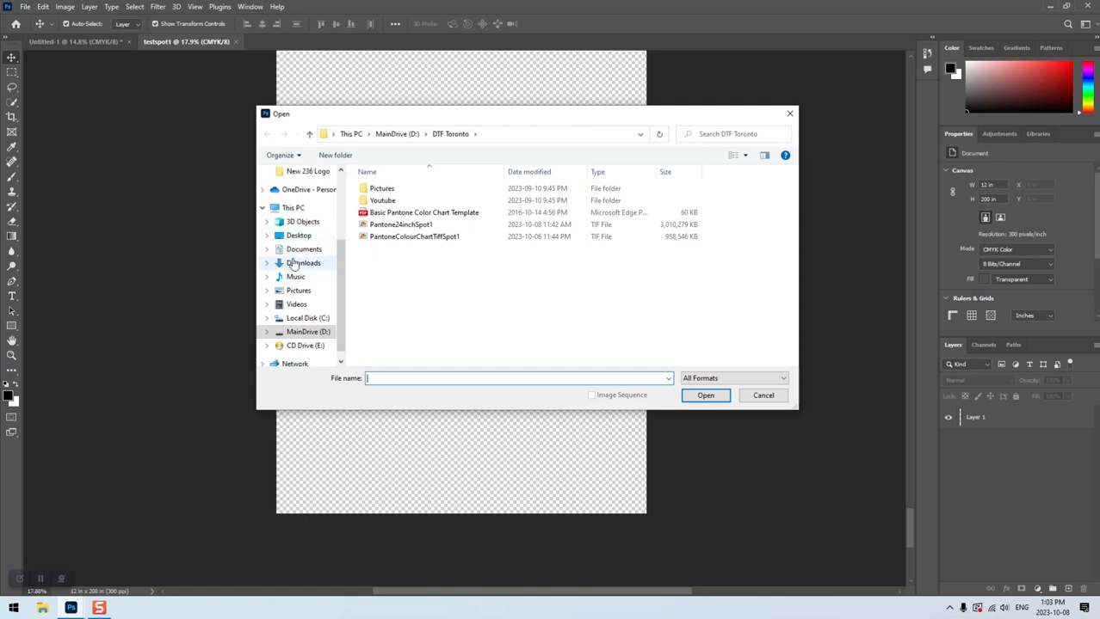
click(307, 331)
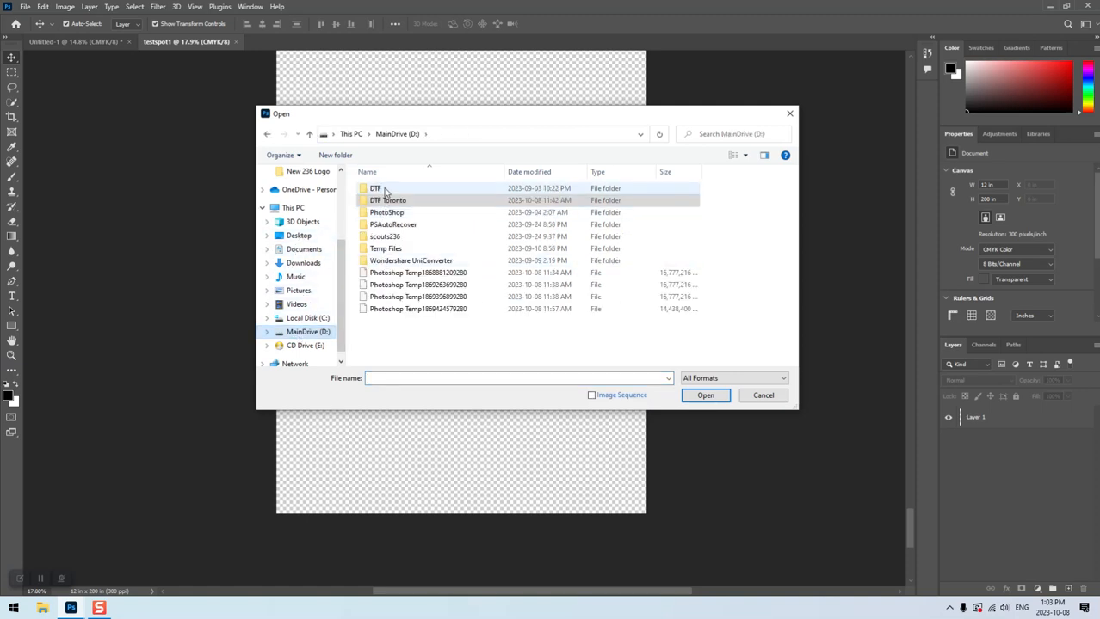
double_click(376, 188)
double_click(383, 225)
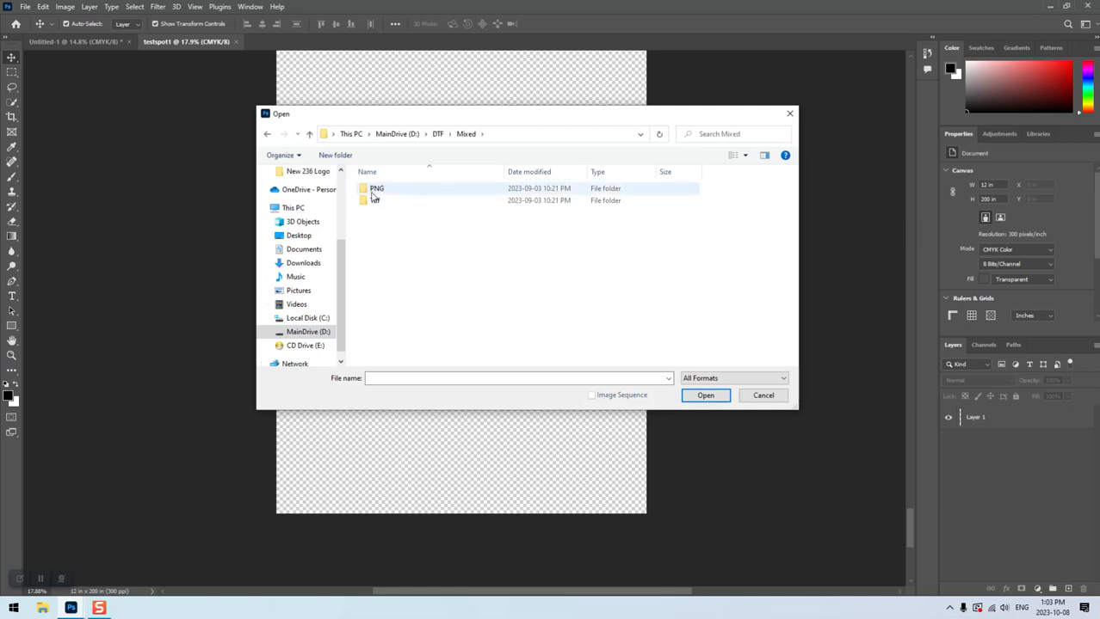
double_click(379, 202)
Open the CMYK image from the Tiff folder.
drag(553, 118, 950, 87)
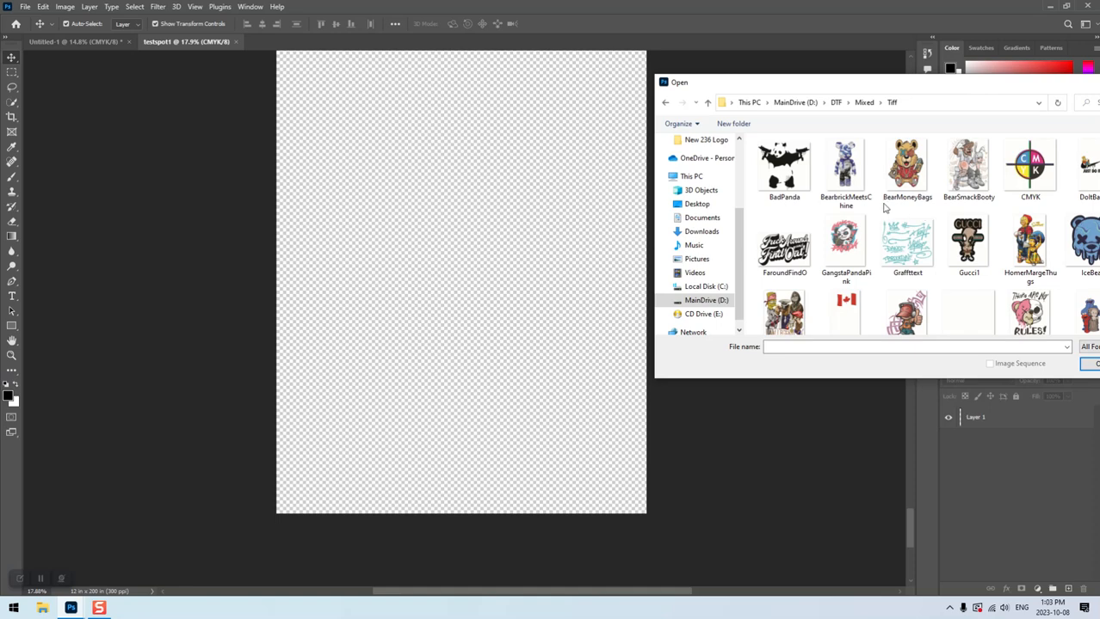
drag(985, 91, 953, 91)
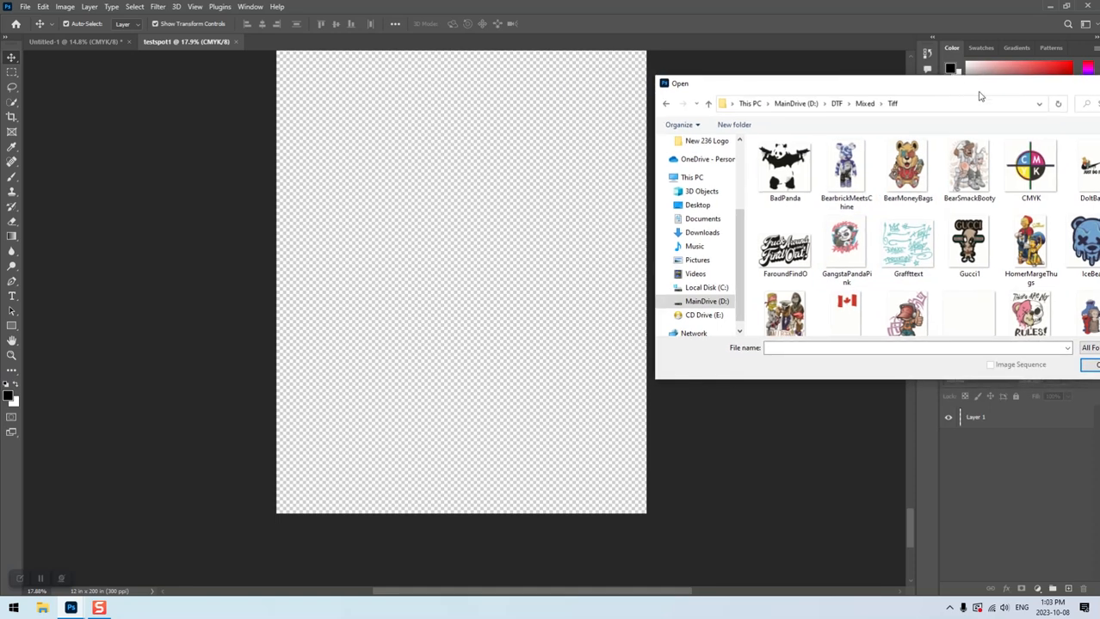
click(1031, 175)
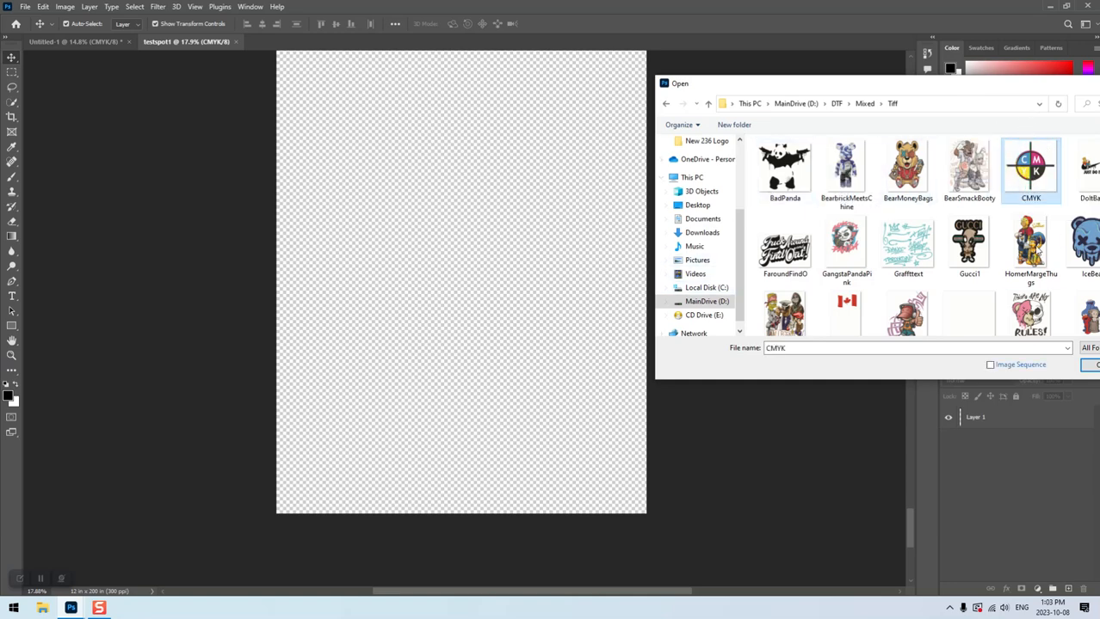
click(1091, 369)
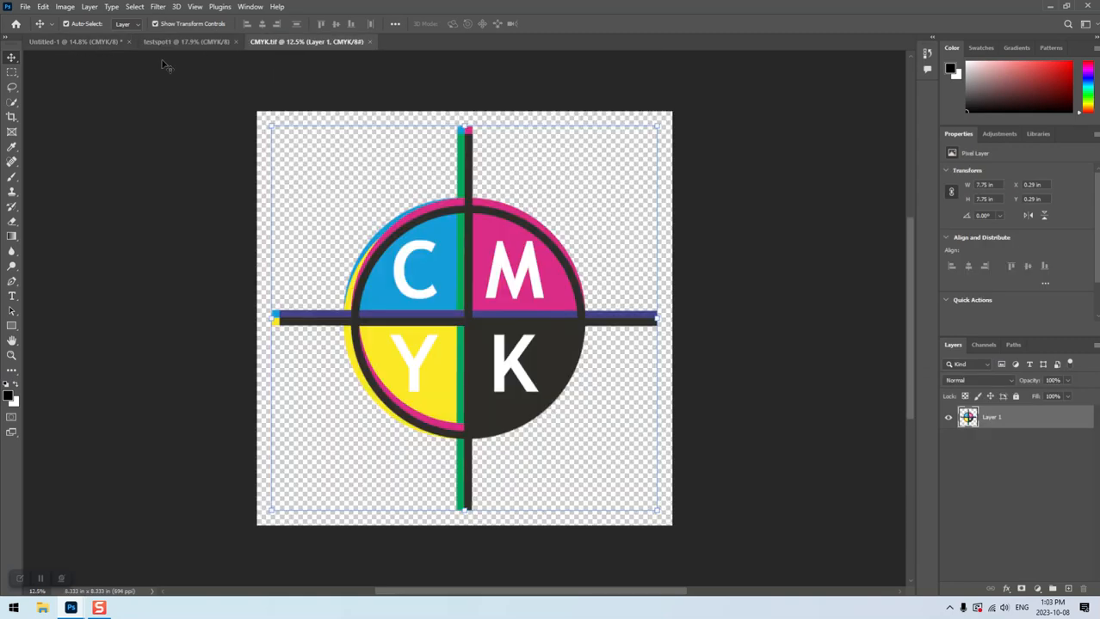
Float the CMYK.tif document in its own window, copy its artwork onto the testspot1 canvas and close the source file.
drag(307, 41, 623, 95)
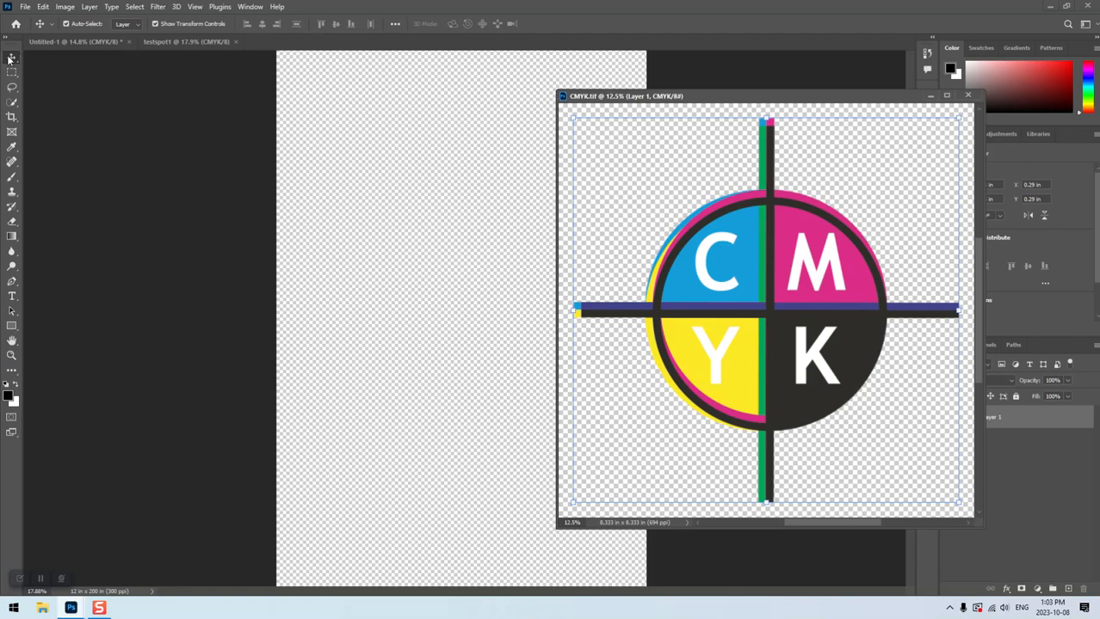
drag(737, 99, 833, 53)
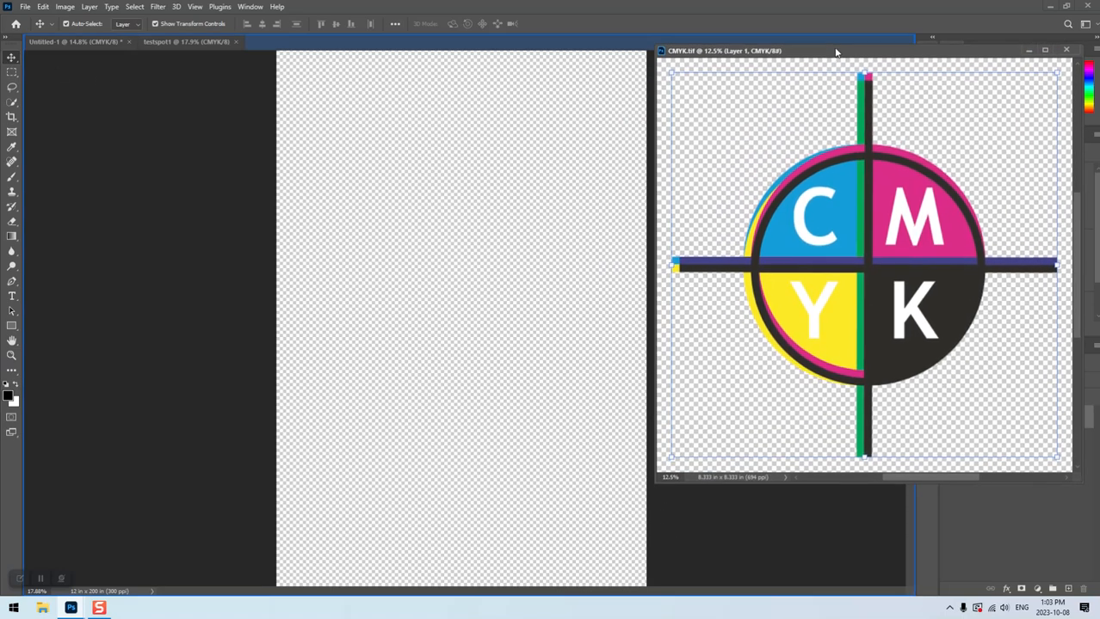
drag(819, 215, 392, 413)
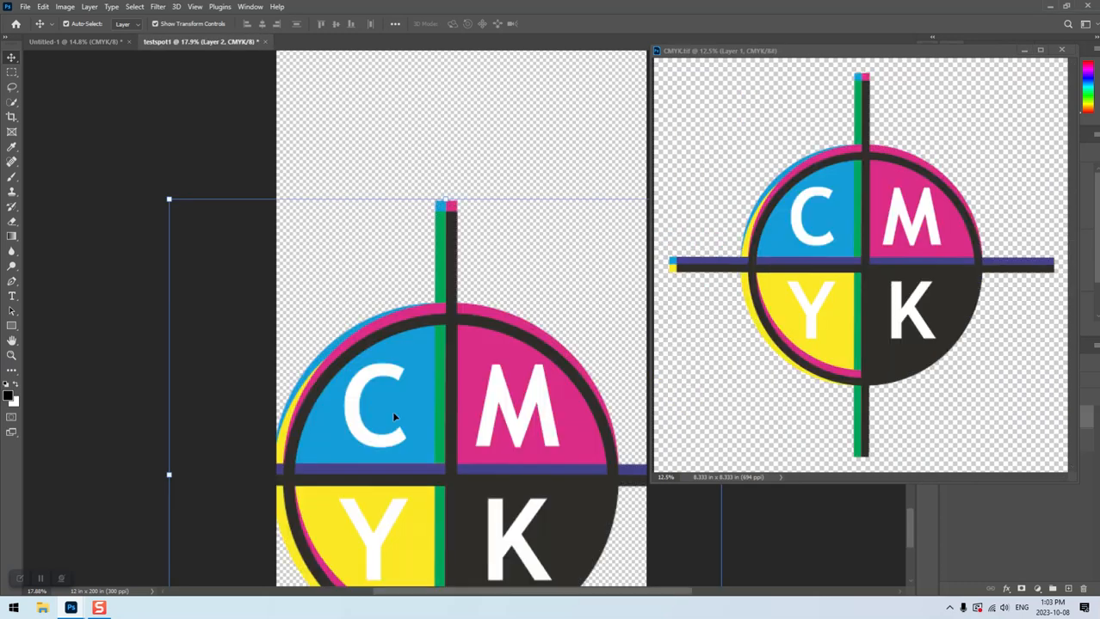
click(1060, 52)
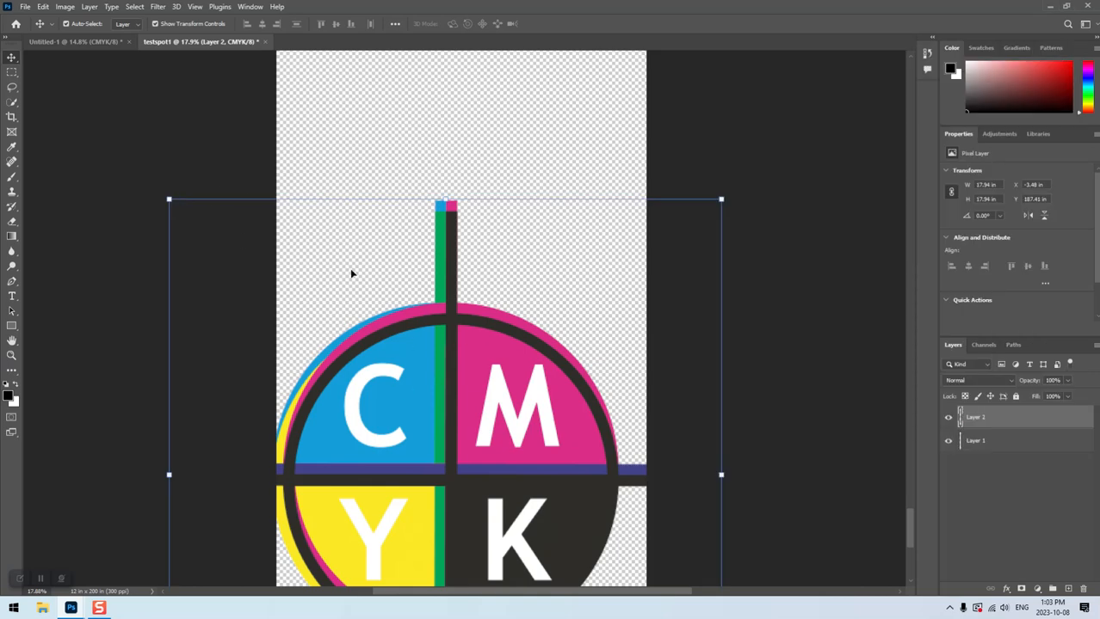
Scale the CMYK artwork proportionally to about 64% and centre it horizontally near the canvas's bottom edge.
drag(168, 199, 387, 319)
drag(336, 369, 368, 399)
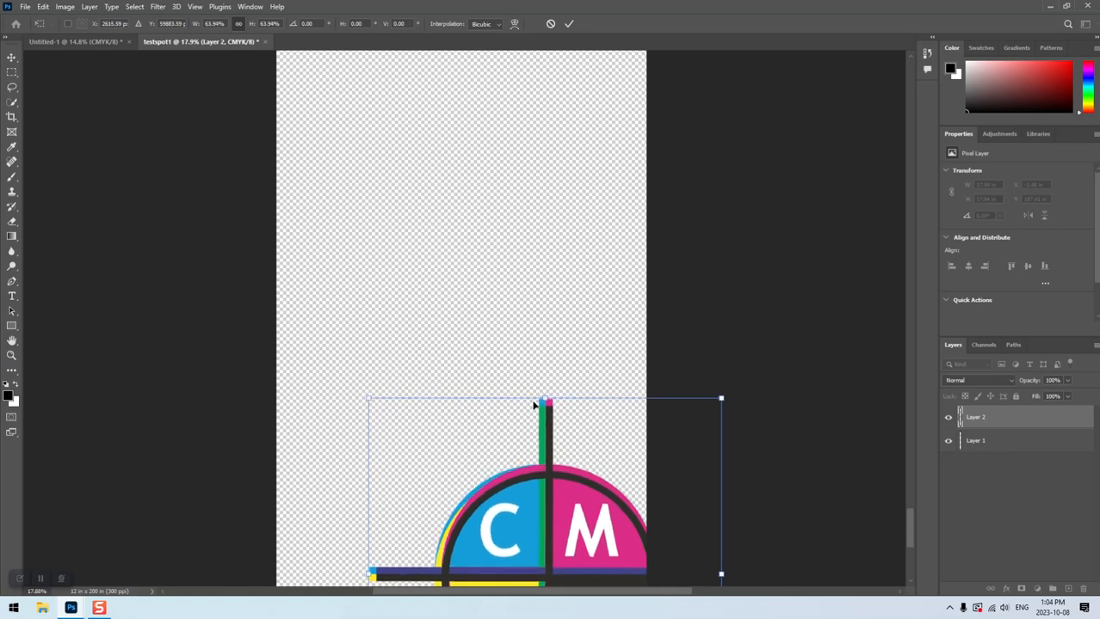
drag(530, 396, 471, 313)
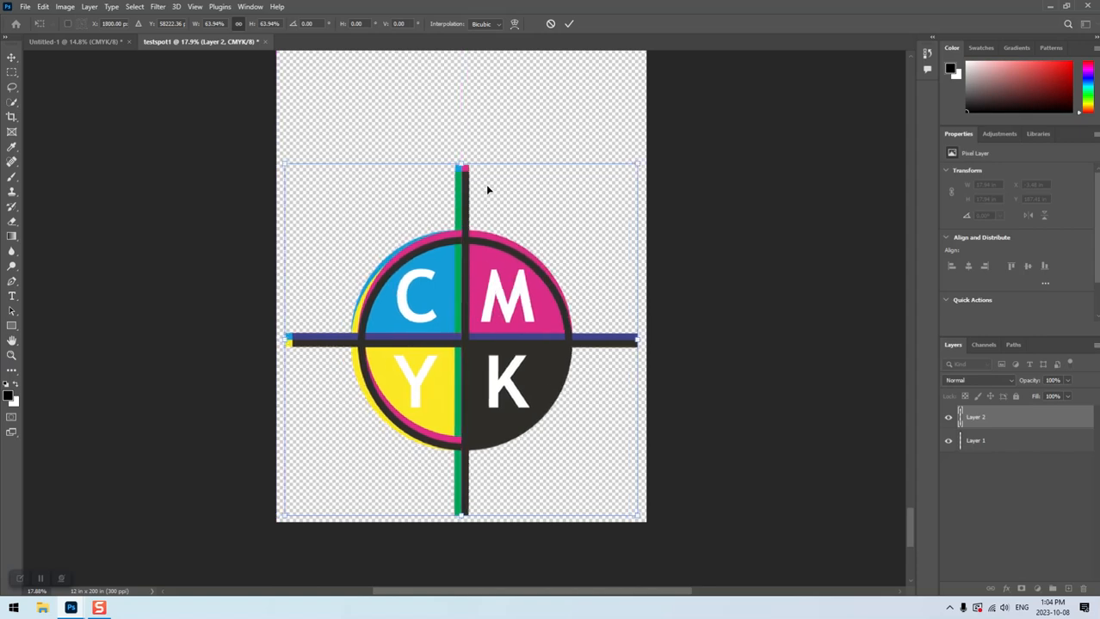
key(Return)
click(474, 121)
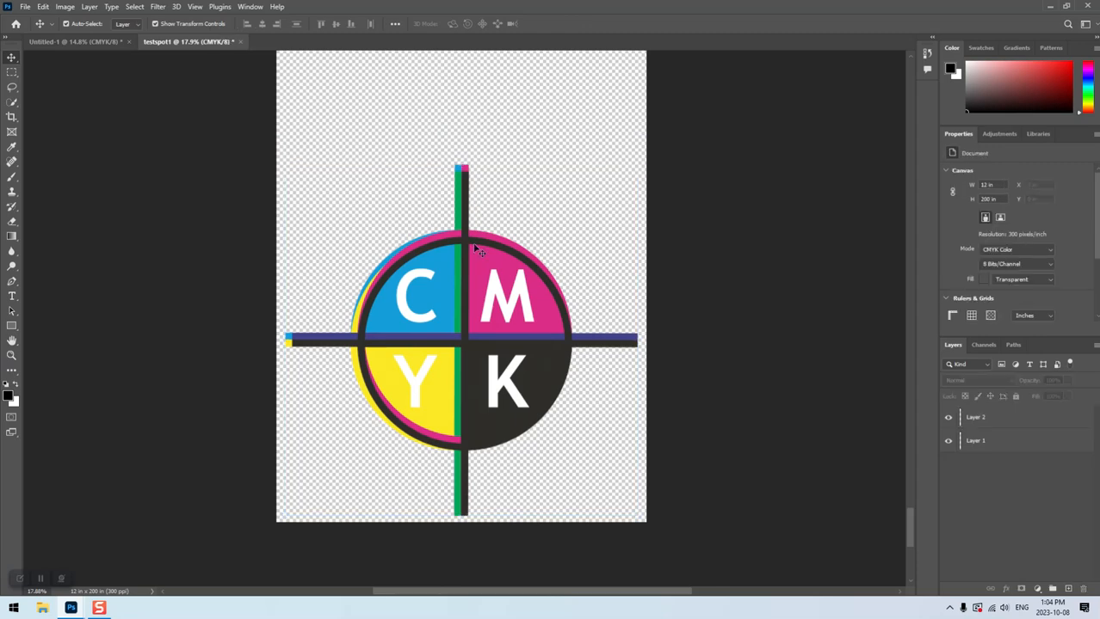
Duplicate the CMYK artwork and place the copy directly above the original, leaving a small gap between them.
click(471, 307)
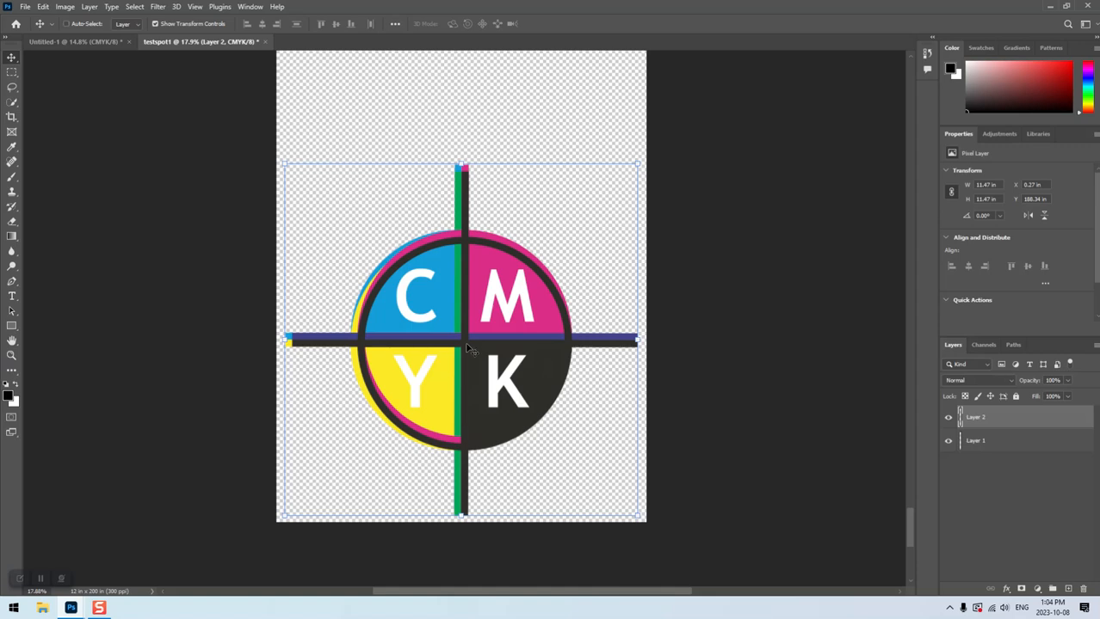
drag(468, 349, 470, 121)
scroll(467, 133, up, 5)
drag(461, 273, 459, 143)
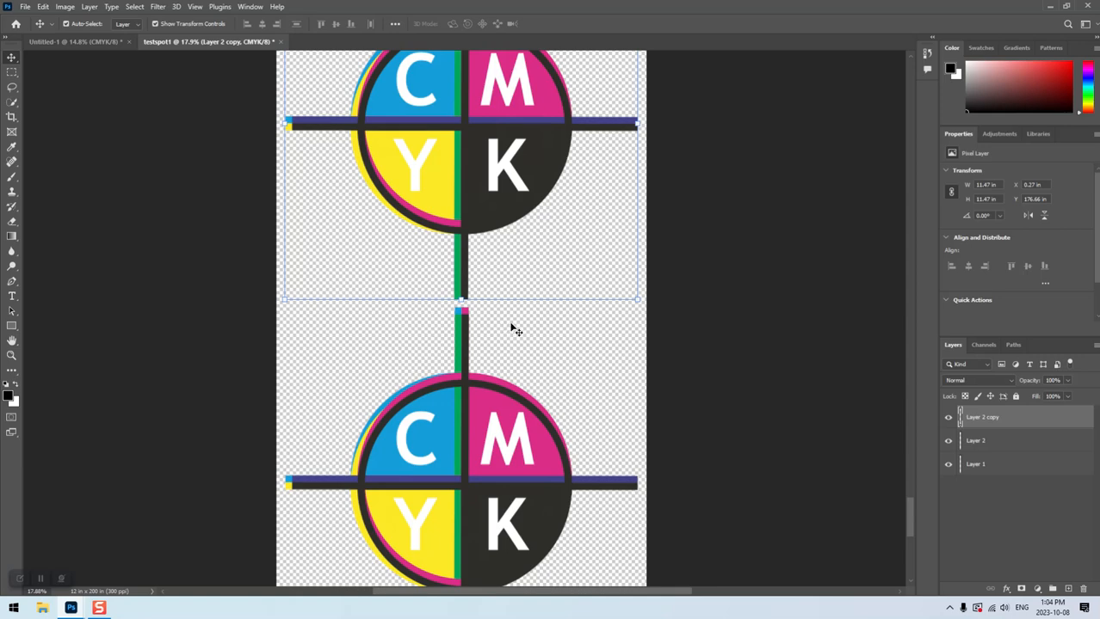
Examine the two stacked CMYK graphics and the empty canvas area above them.
scroll(508, 312, up, 5)
scroll(481, 254, up, 1)
click(490, 167)
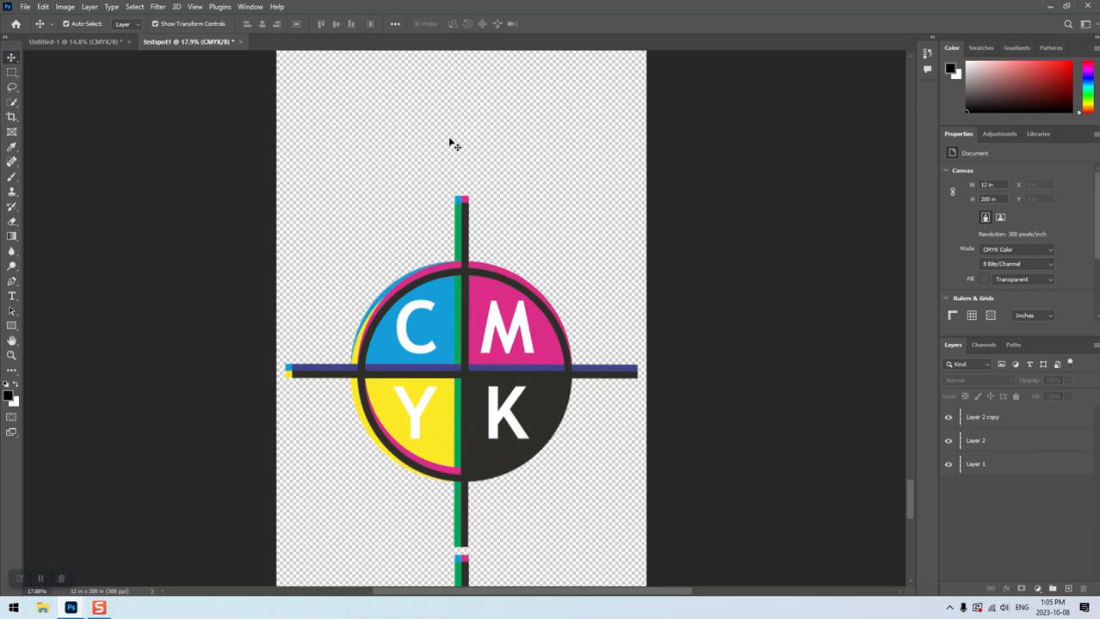
scroll(475, 296, down, 2)
scroll(476, 296, down, 1)
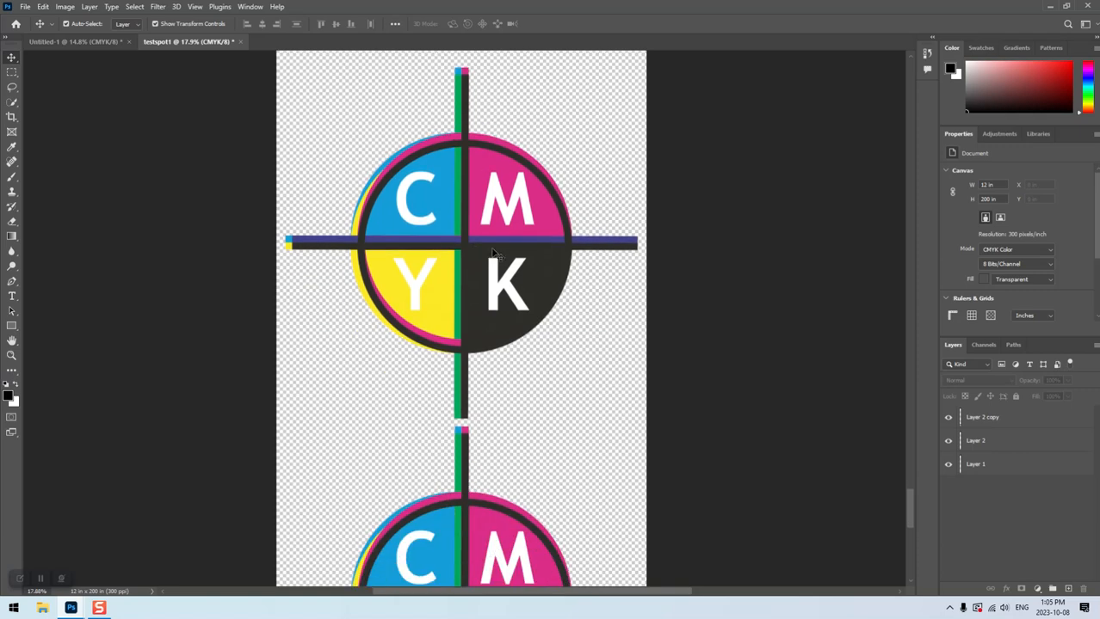
scroll(475, 284, up, 3)
scroll(474, 276, up, 6)
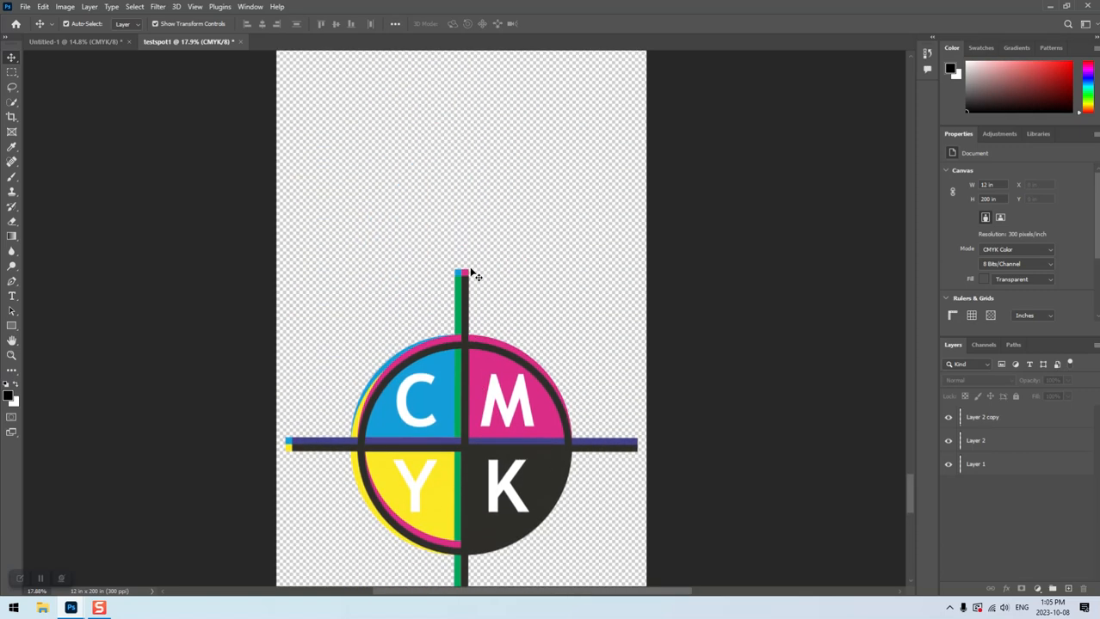
scroll(470, 273, up, 1)
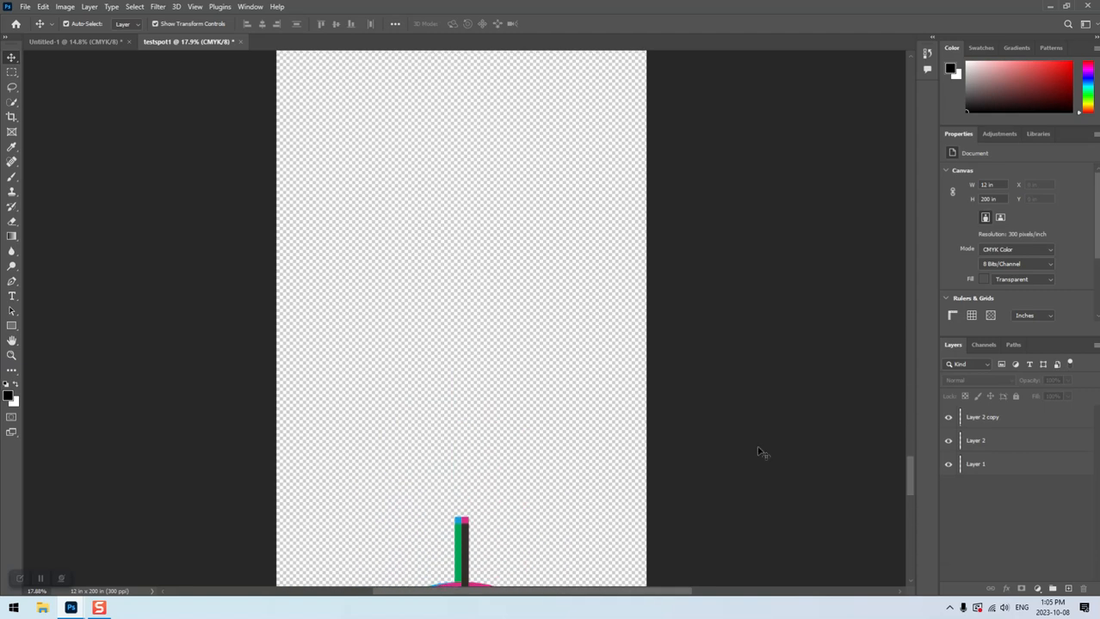
alt+scroll(456, 379, down, 10)
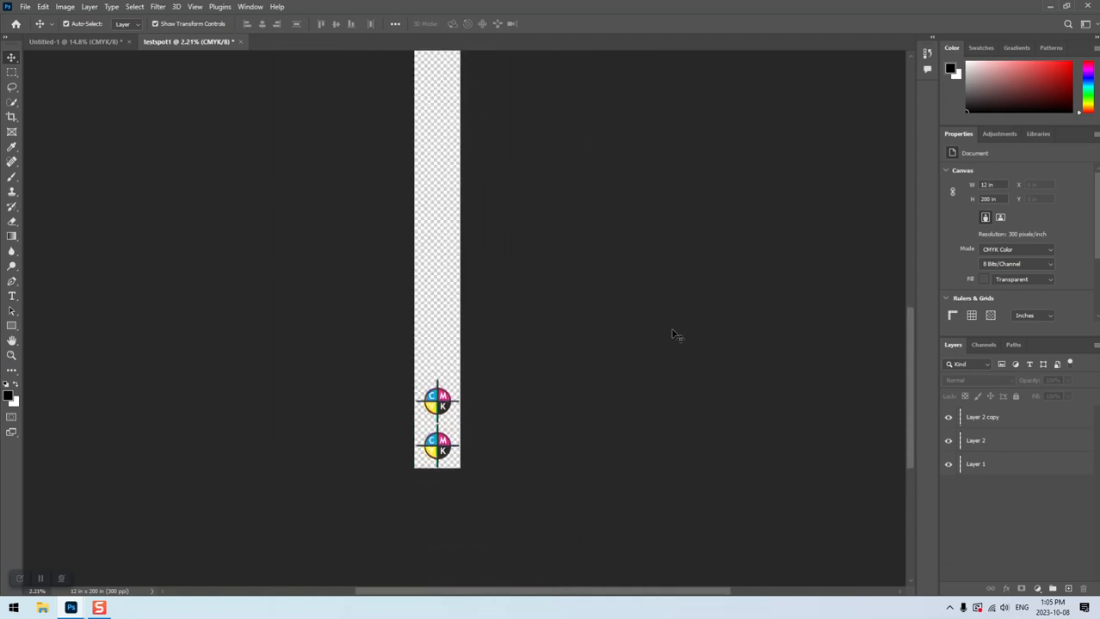
drag(909, 372, 887, 336)
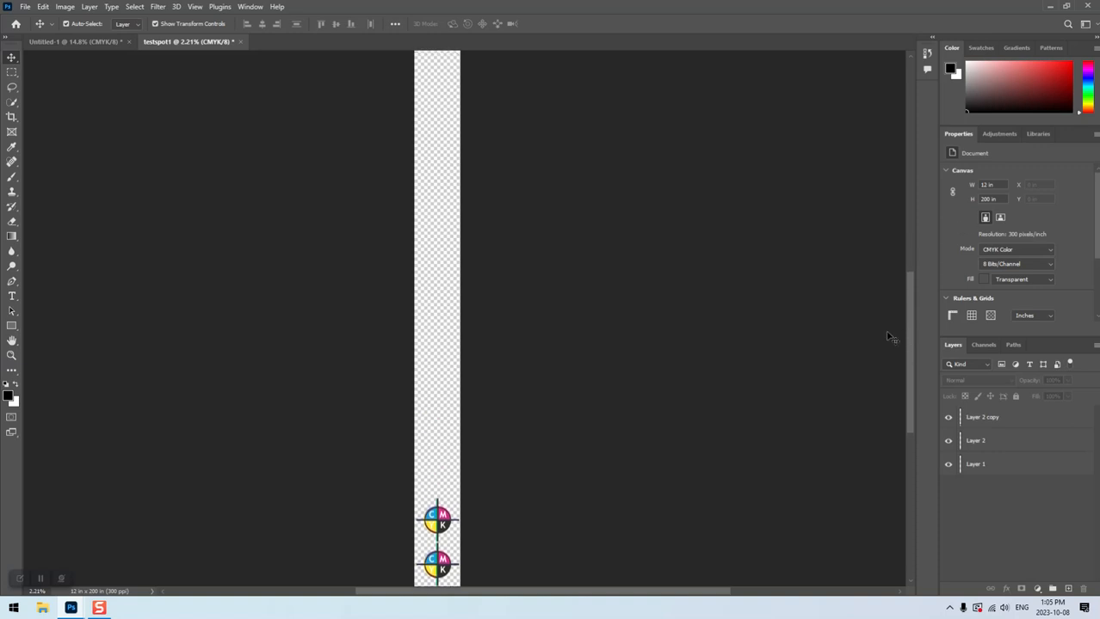
Crop away most of the empty canvas above the two CMYK graphics, reducing the canvas height to about 27.74 in.
alt+scroll(340, 335, down, 2)
alt+scroll(342, 333, down, 1)
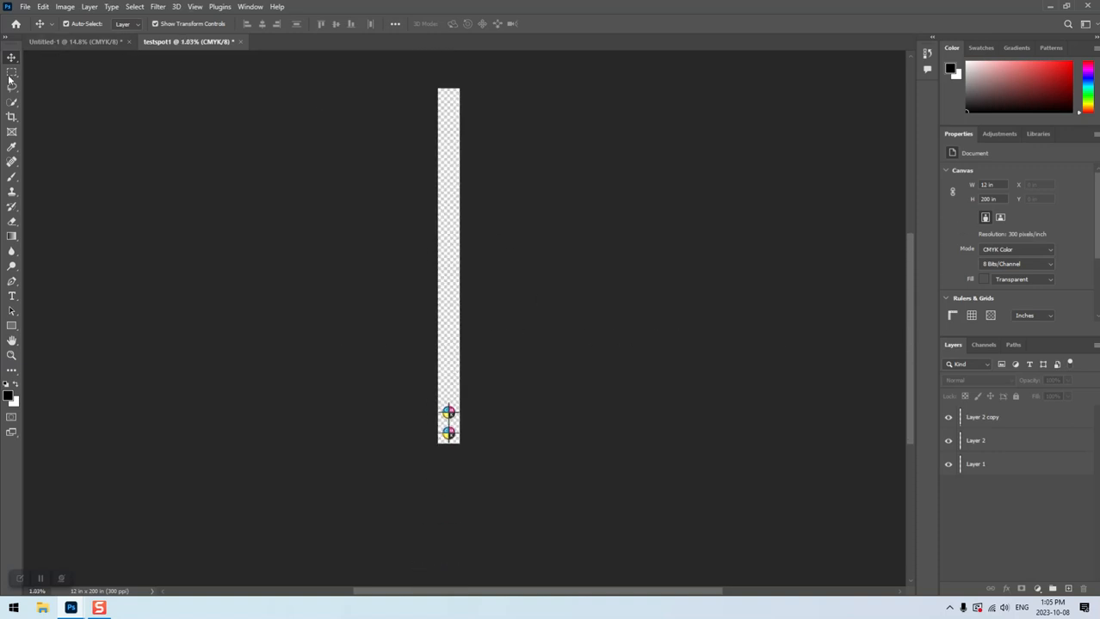
click(11, 117)
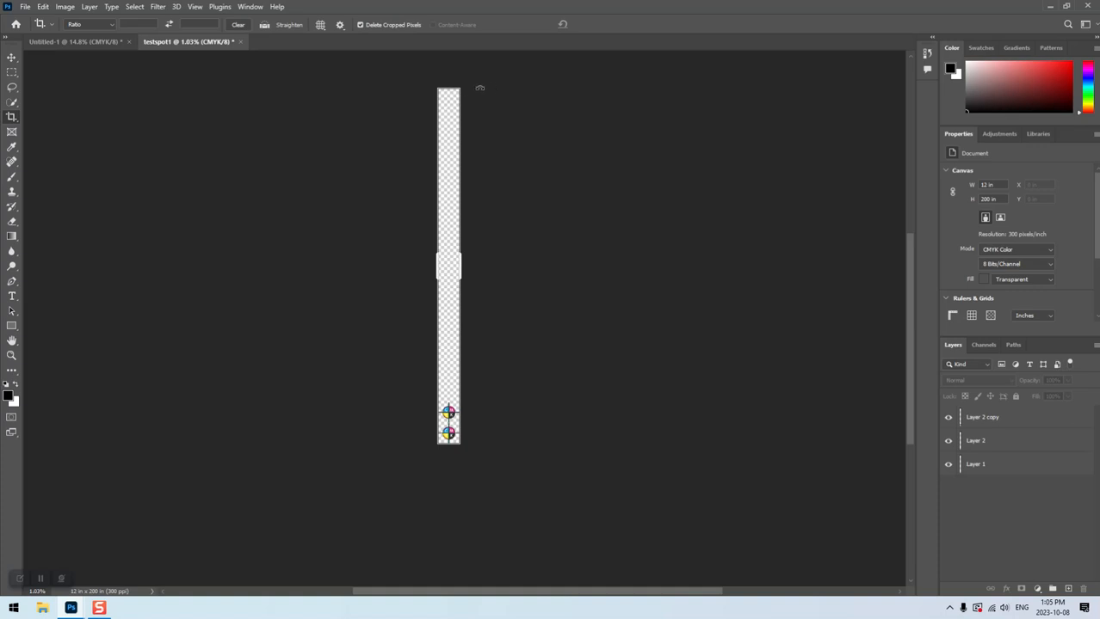
drag(448, 89, 476, 240)
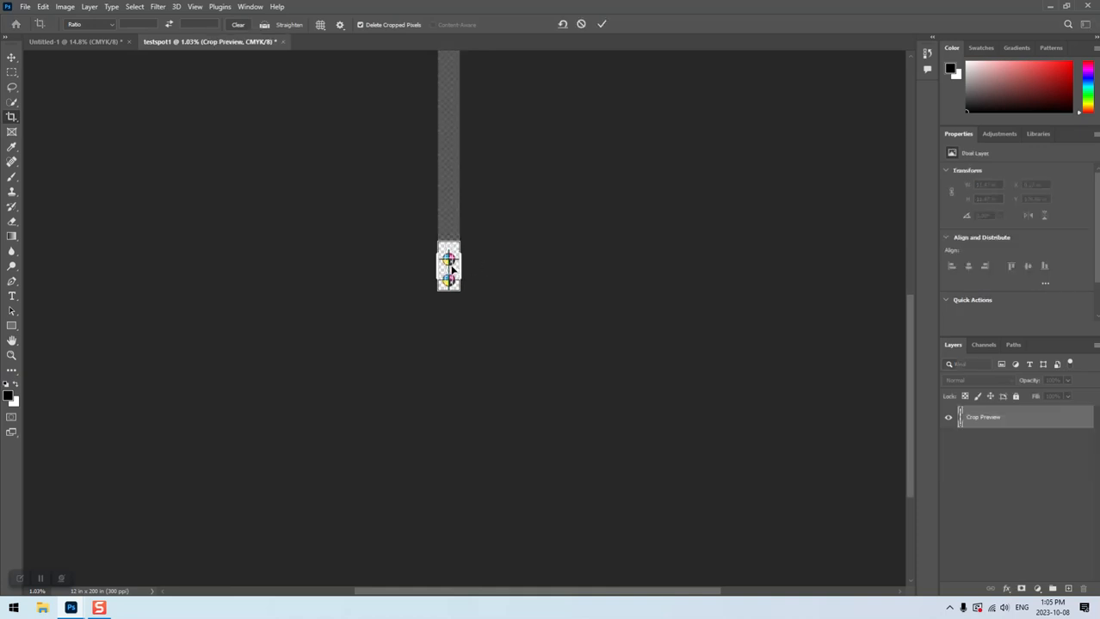
key(Return)
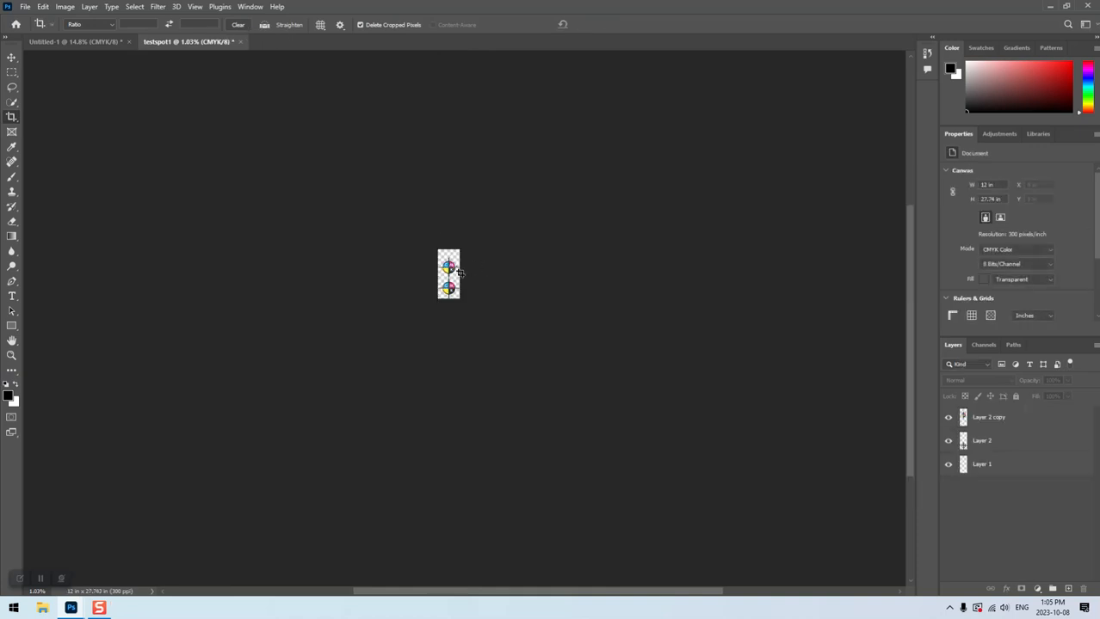
Crop the remaining blank strip just above the upper CMYK graphic, bringing the canvas height to about 23.71 in.
scroll(457, 273, up, 5)
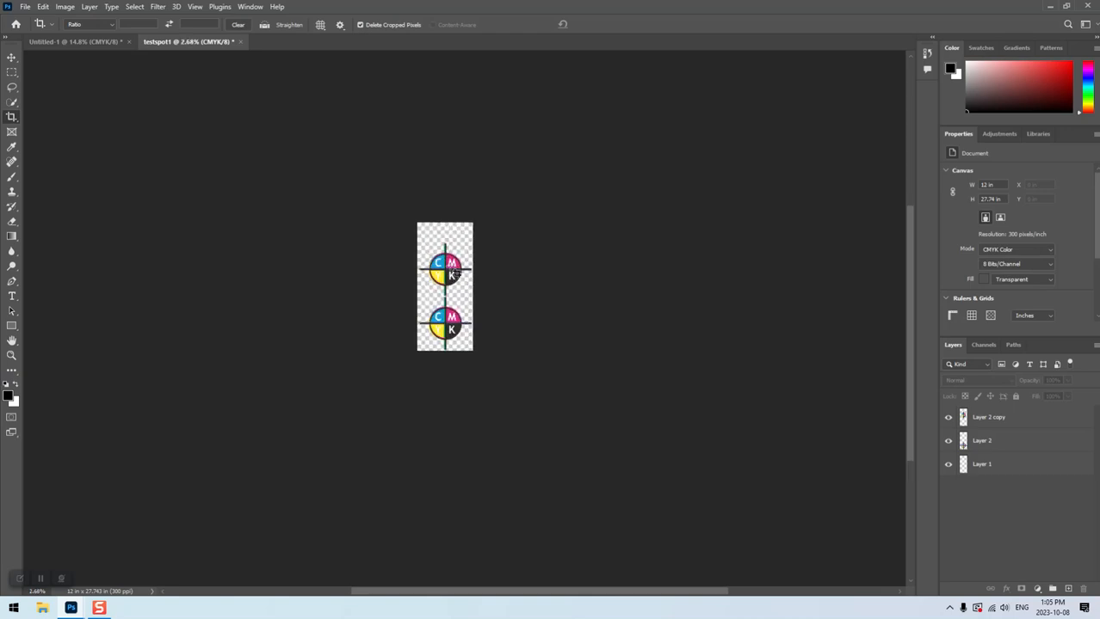
scroll(436, 284, up, 1)
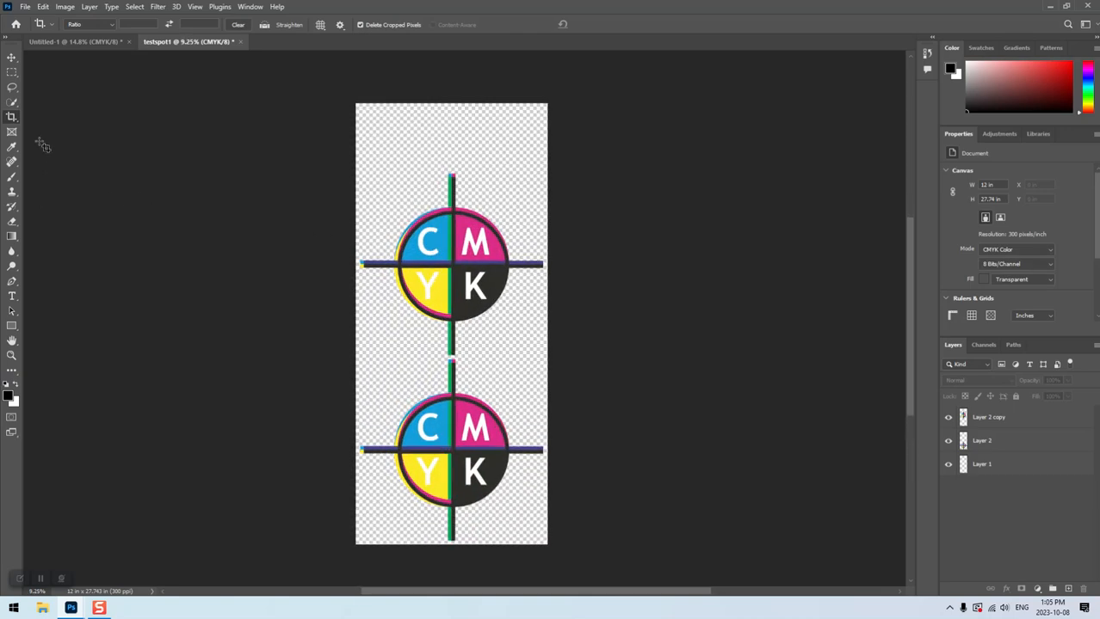
click(458, 136)
drag(450, 105, 457, 136)
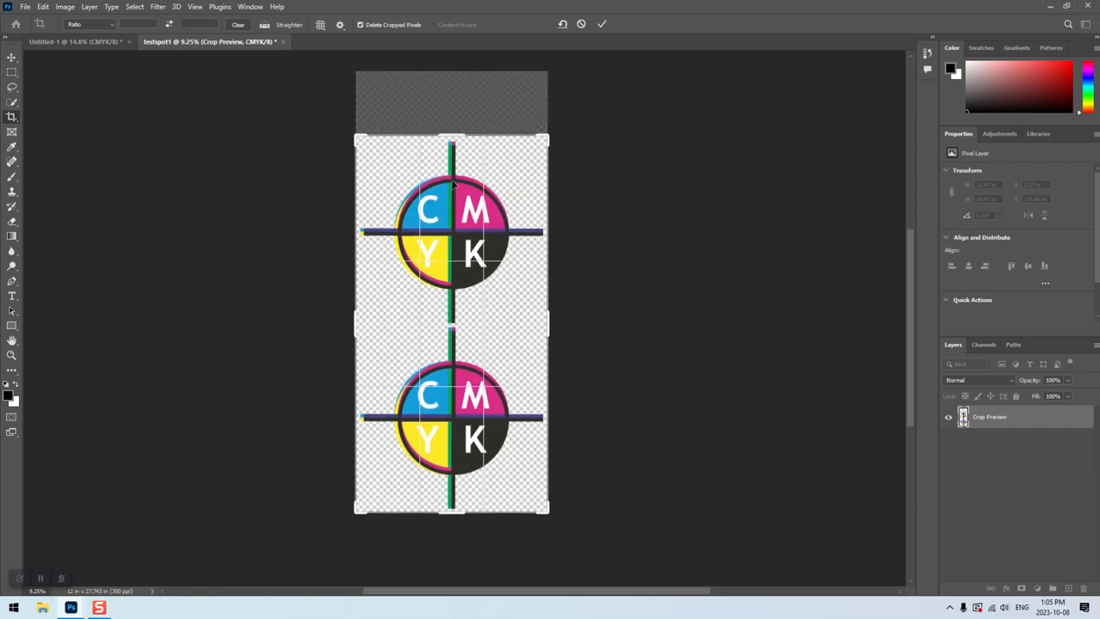
key(Return)
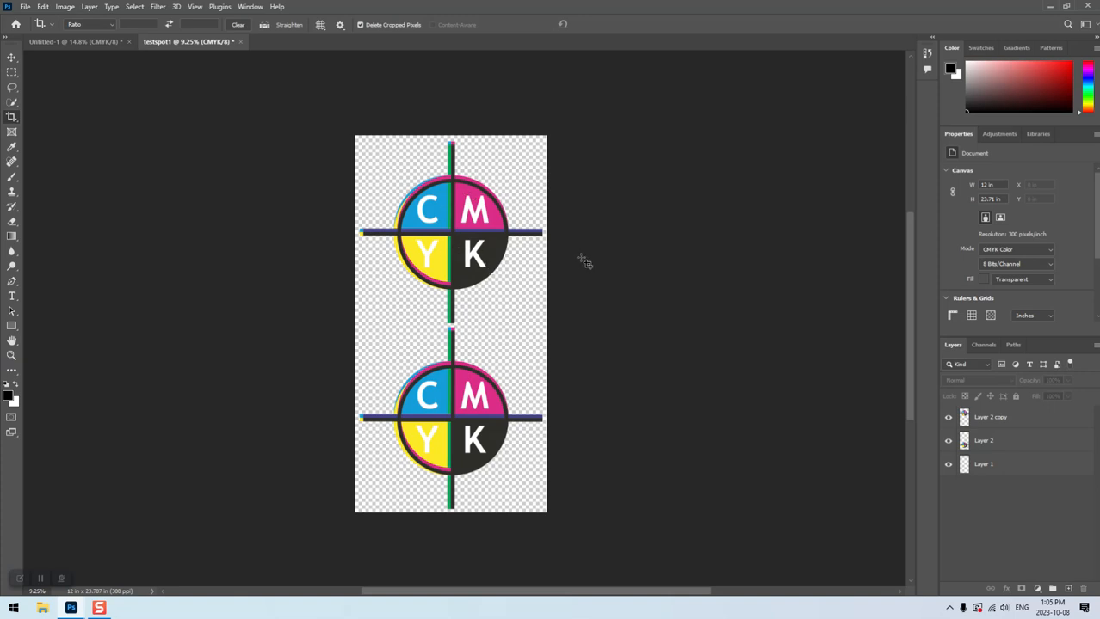
Merge Layer 1, Layer 2 and Layer 2 copy into a single layer.
click(11, 58)
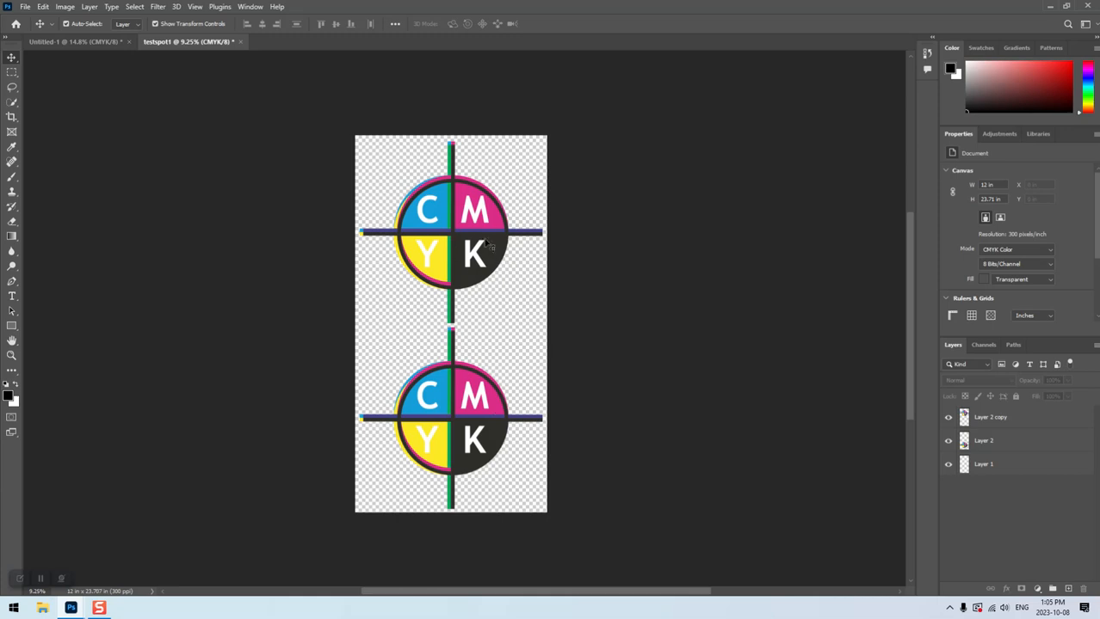
click(993, 467)
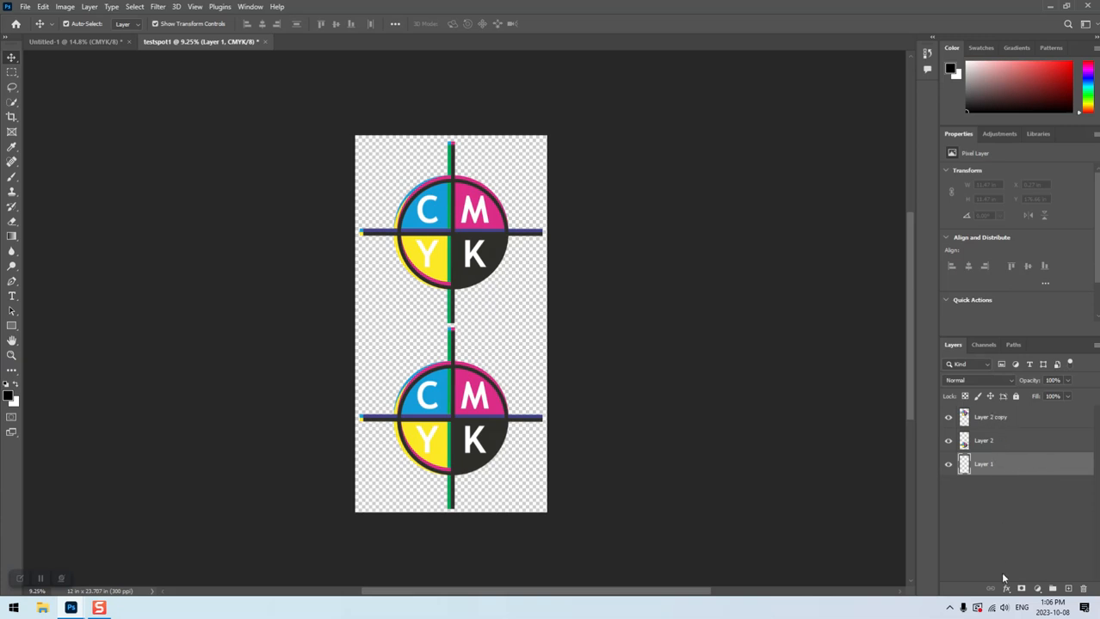
shift+click(994, 418)
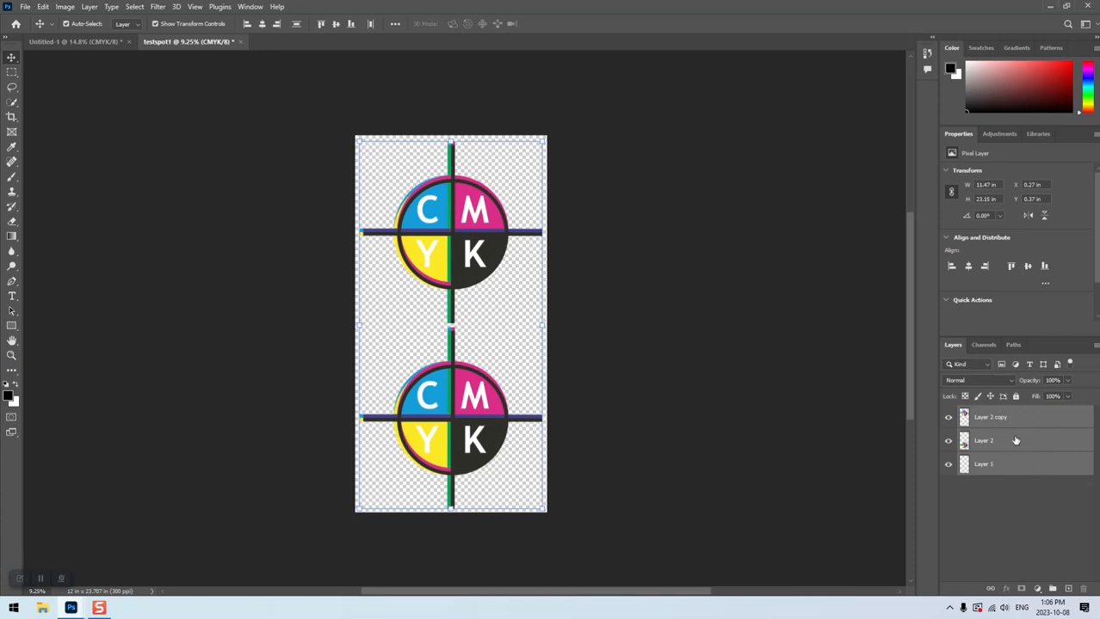
right_click(1007, 442)
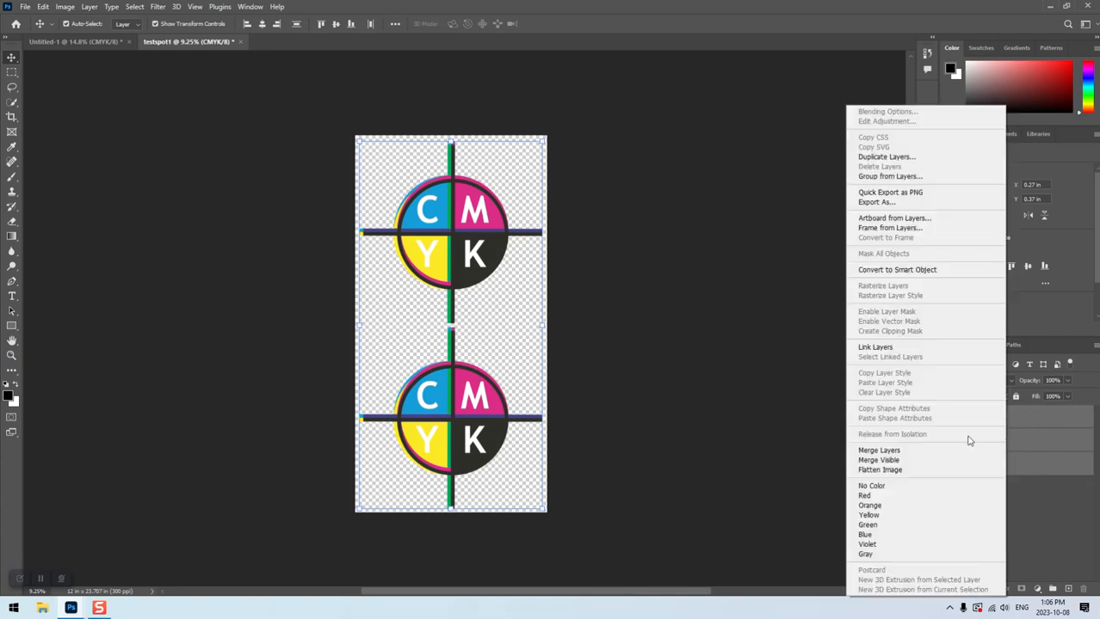
click(873, 452)
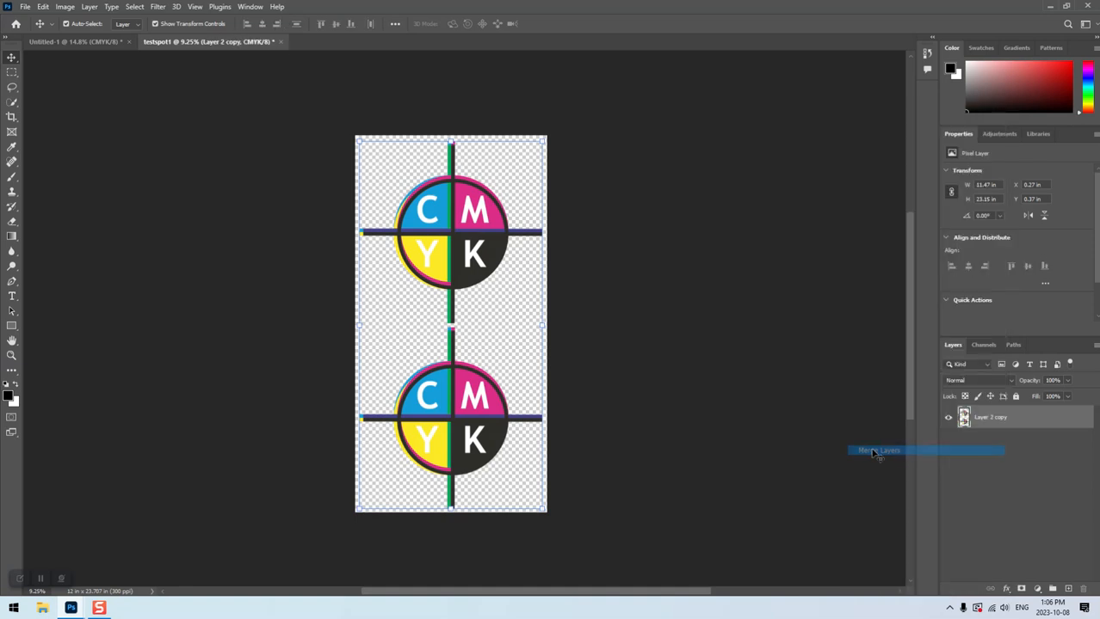
click(996, 452)
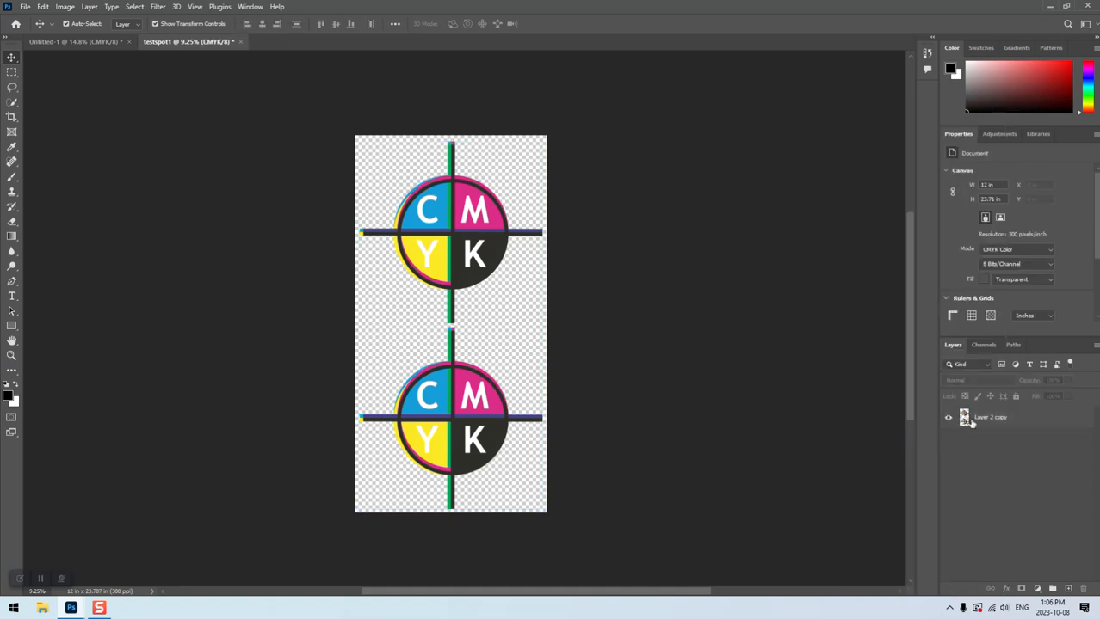
Select all the pixels of the merged artwork layer.
click(963, 418)
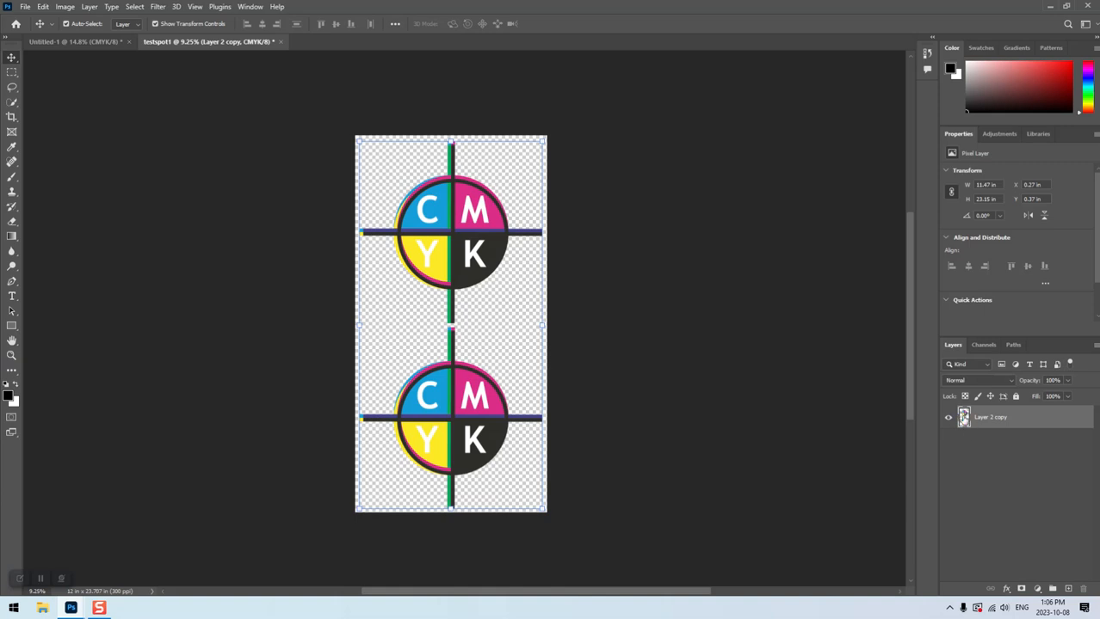
right_click(964, 418)
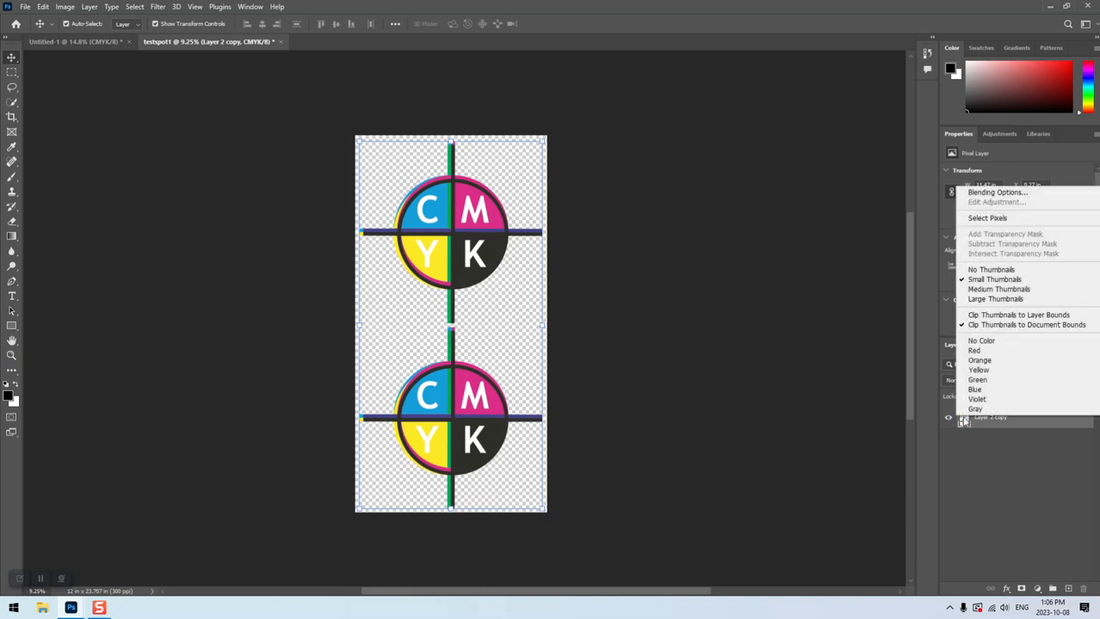
click(988, 220)
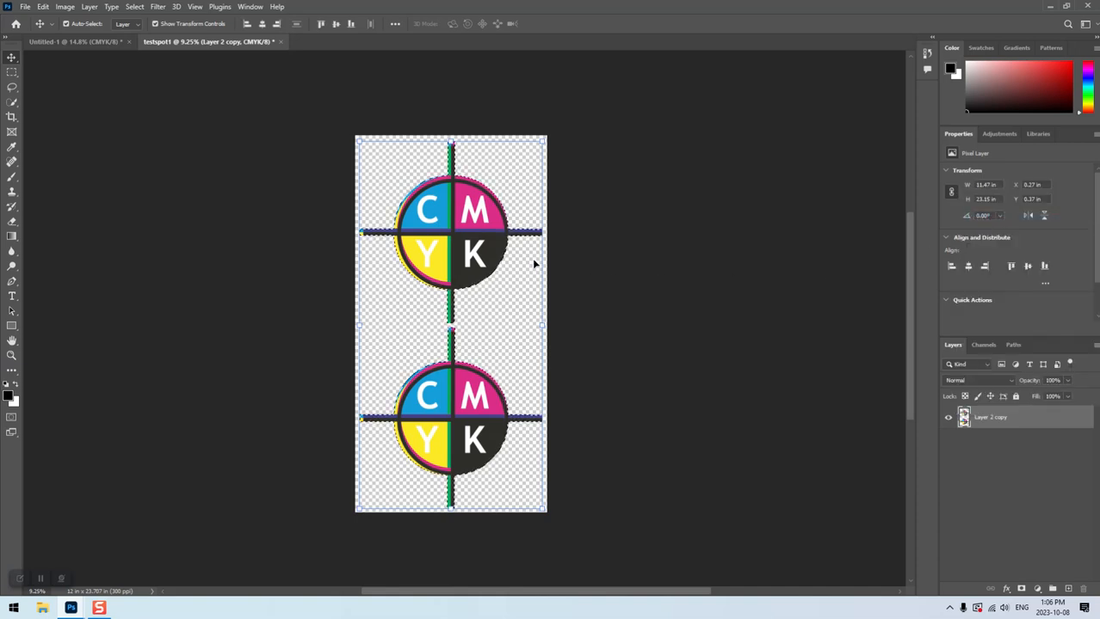
Create a new spot channel from the selection, named Spot_1, with red ink and 100% solidity.
click(985, 345)
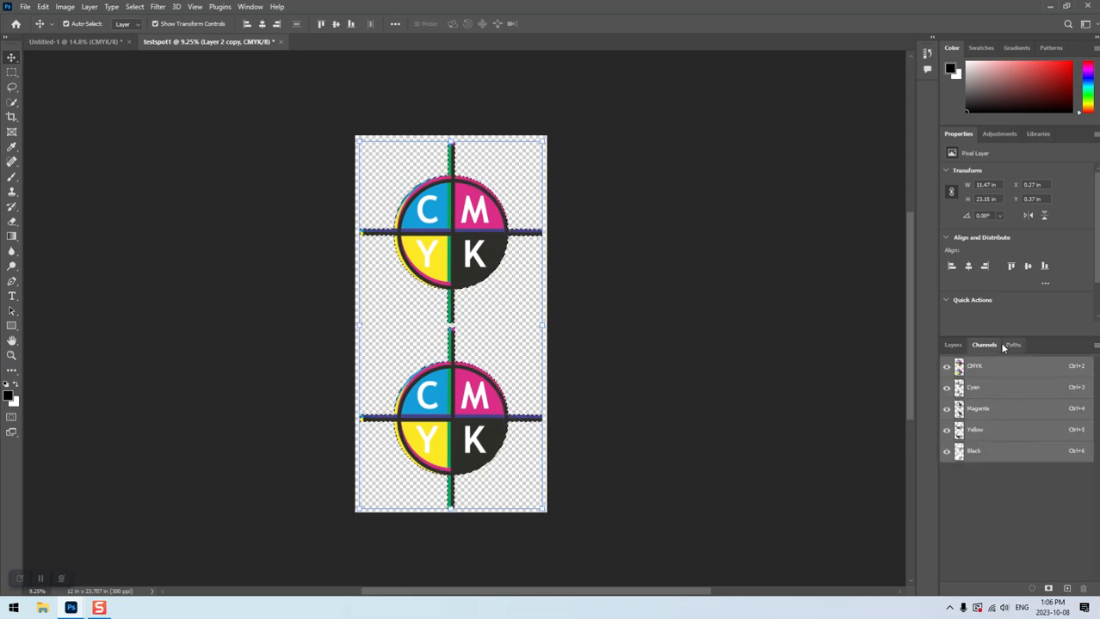
click(1096, 346)
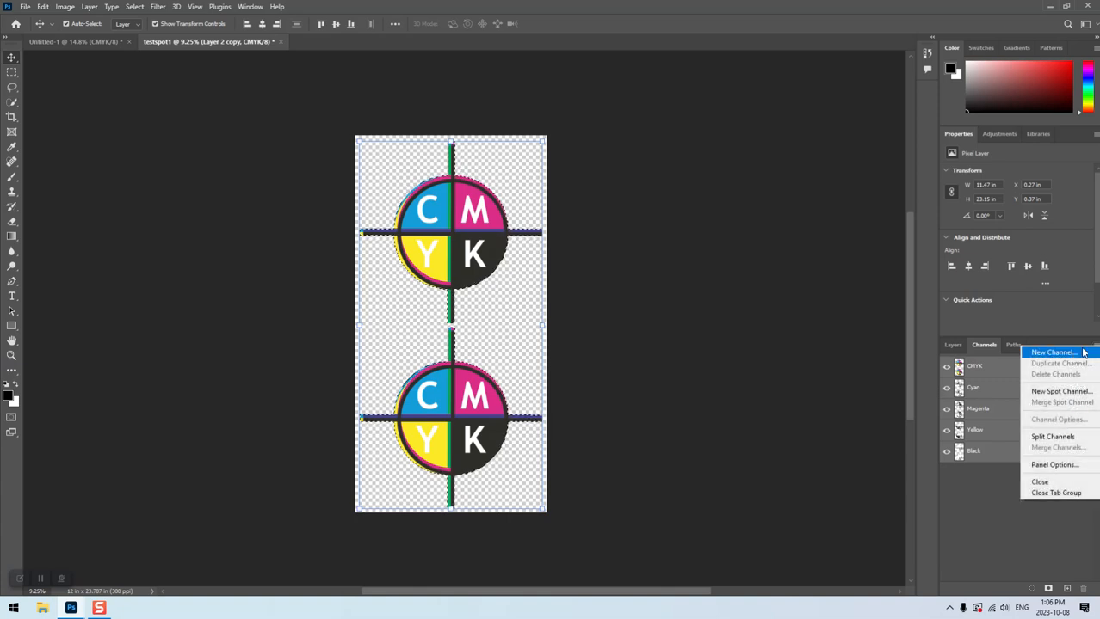
click(1049, 393)
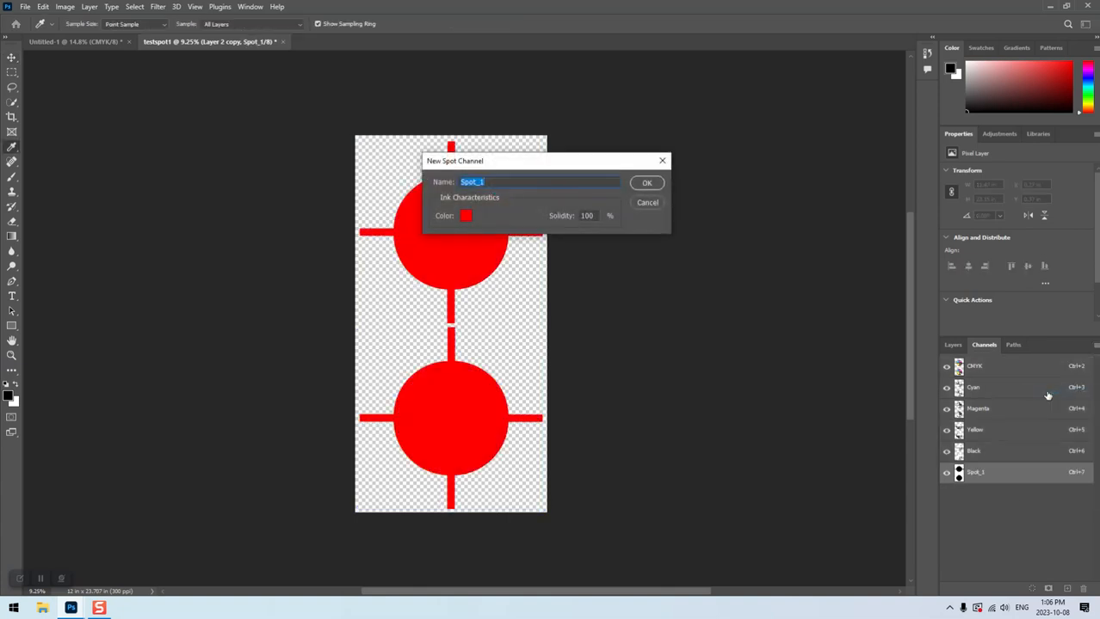
drag(595, 164, 709, 217)
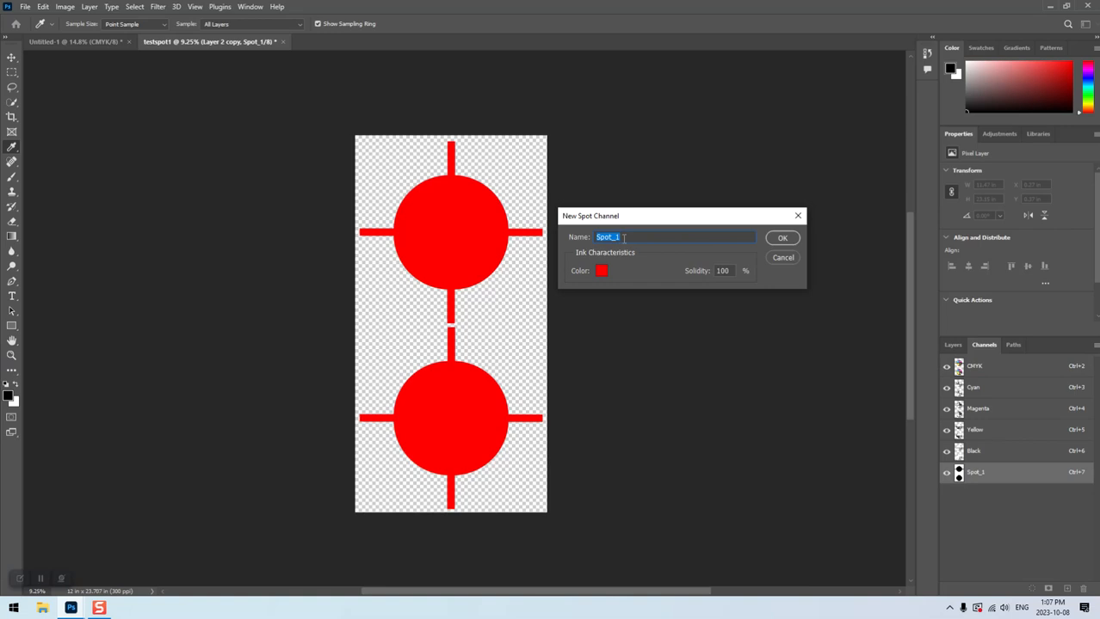
click(730, 271)
text(0)
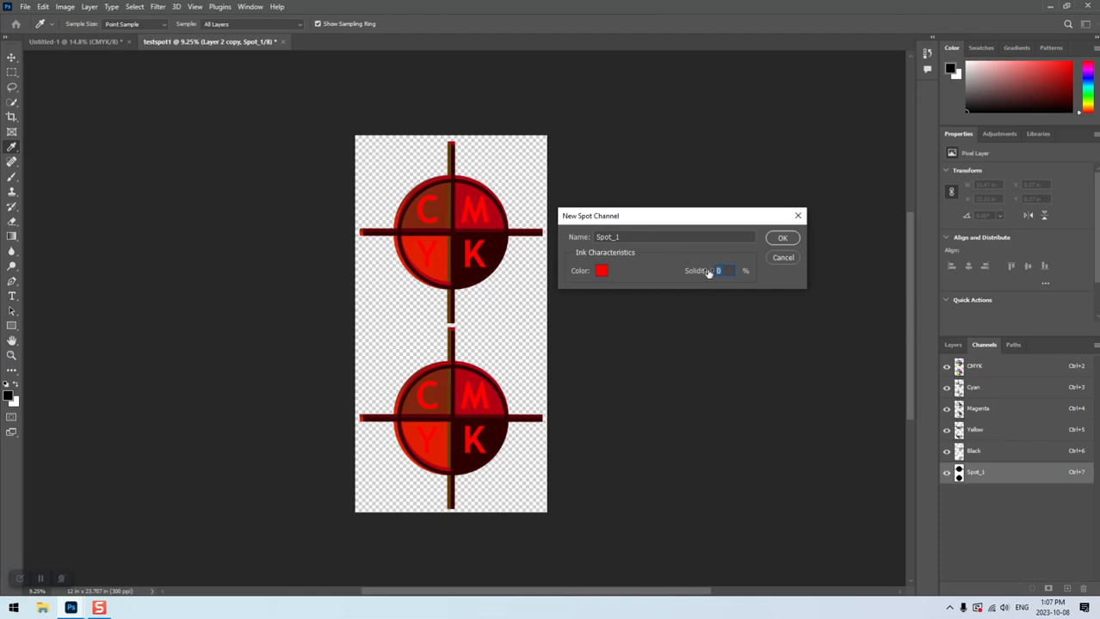
text(100)
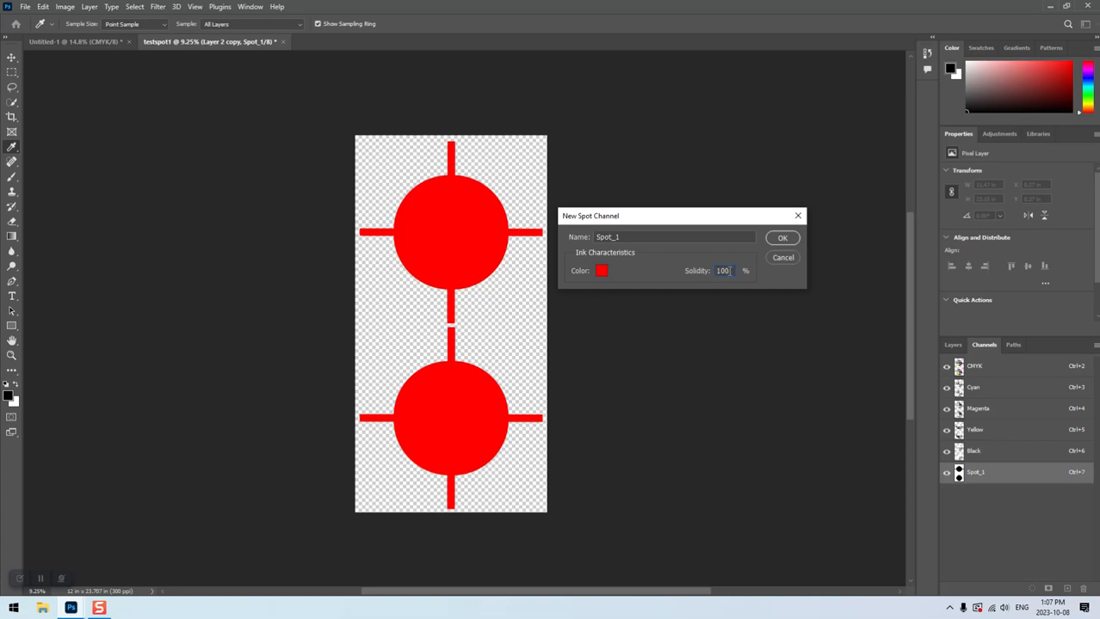
click(778, 240)
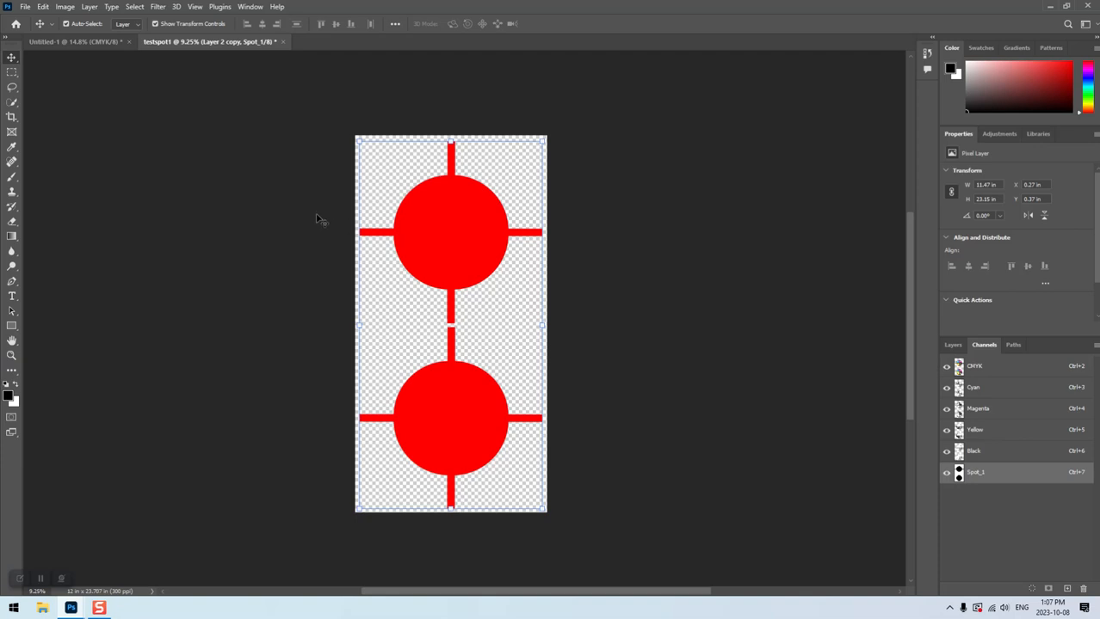
Start saving a copy of the document and choose the DTF Toronto folder on MainDrive (D:) as its destination.
click(26, 8)
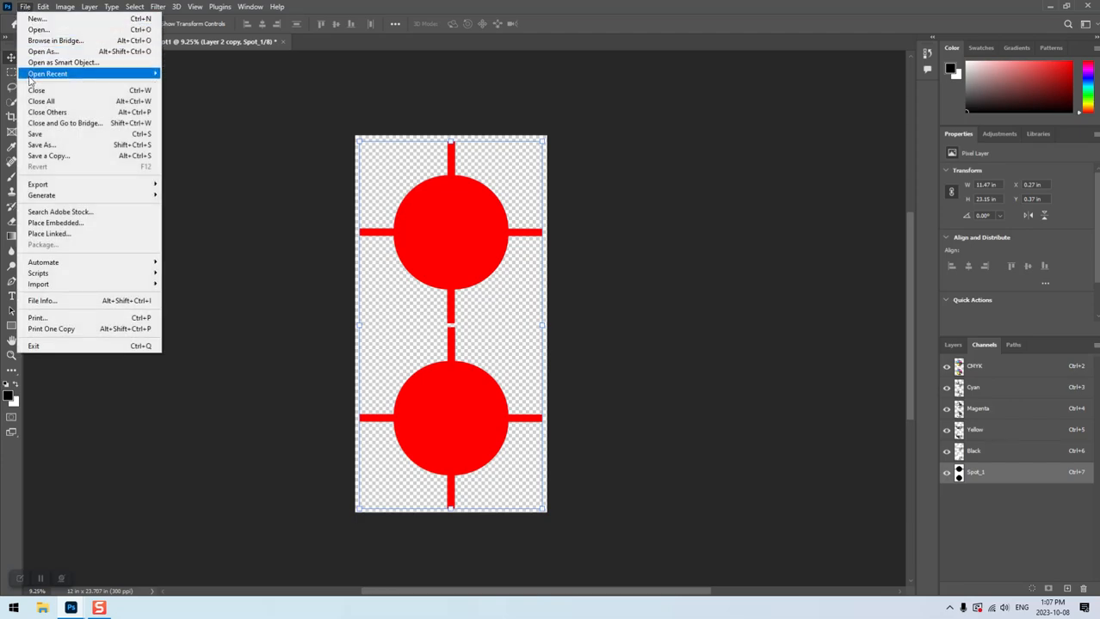
click(39, 155)
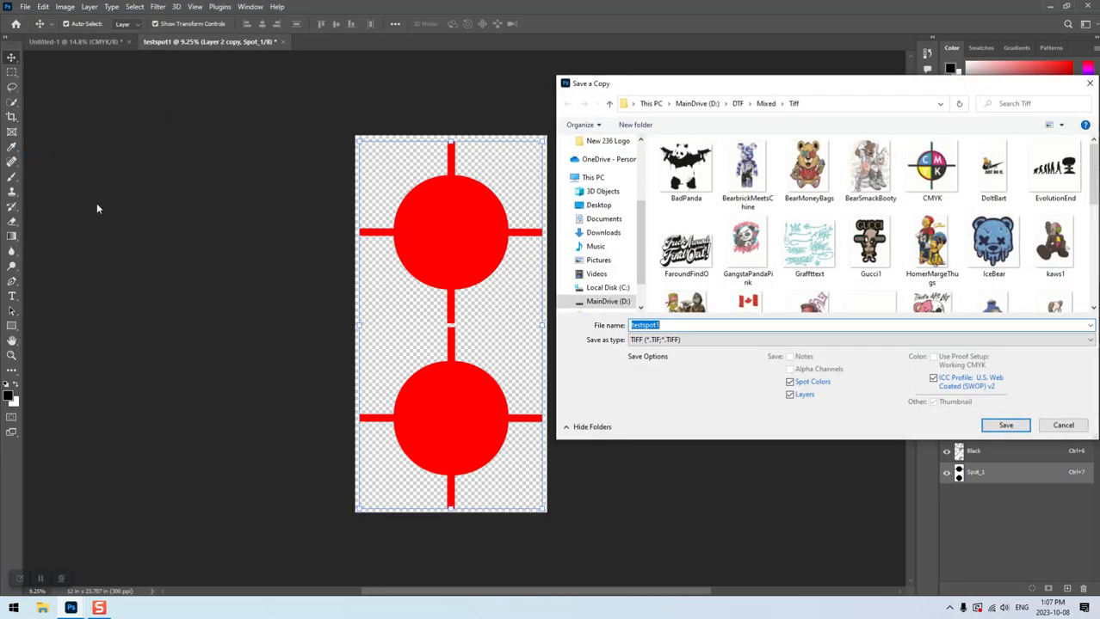
drag(867, 86, 741, 101)
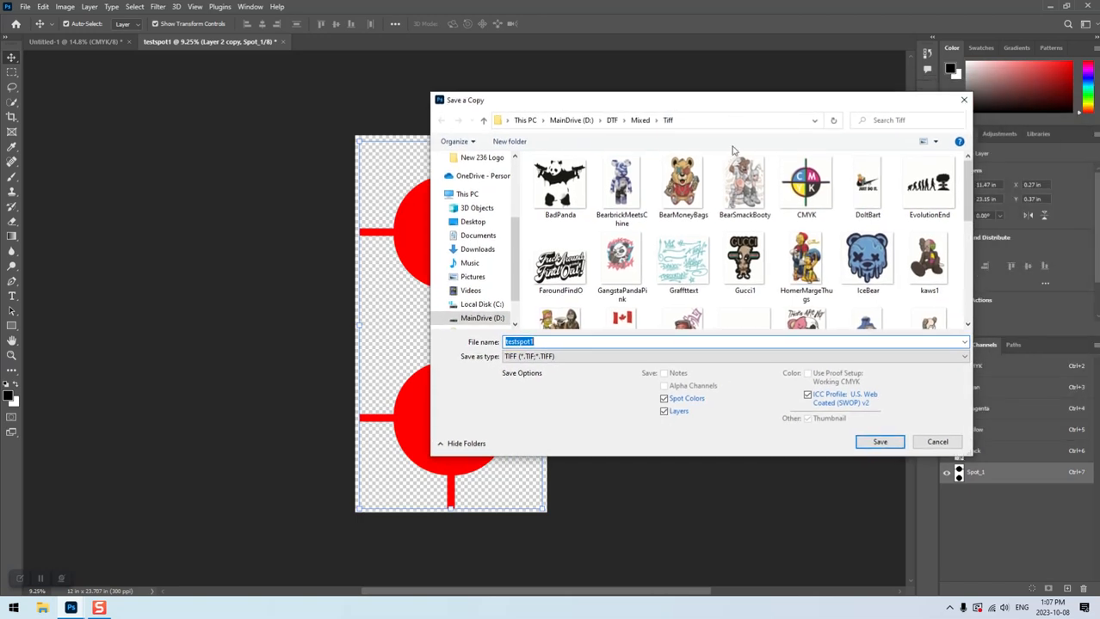
click(477, 320)
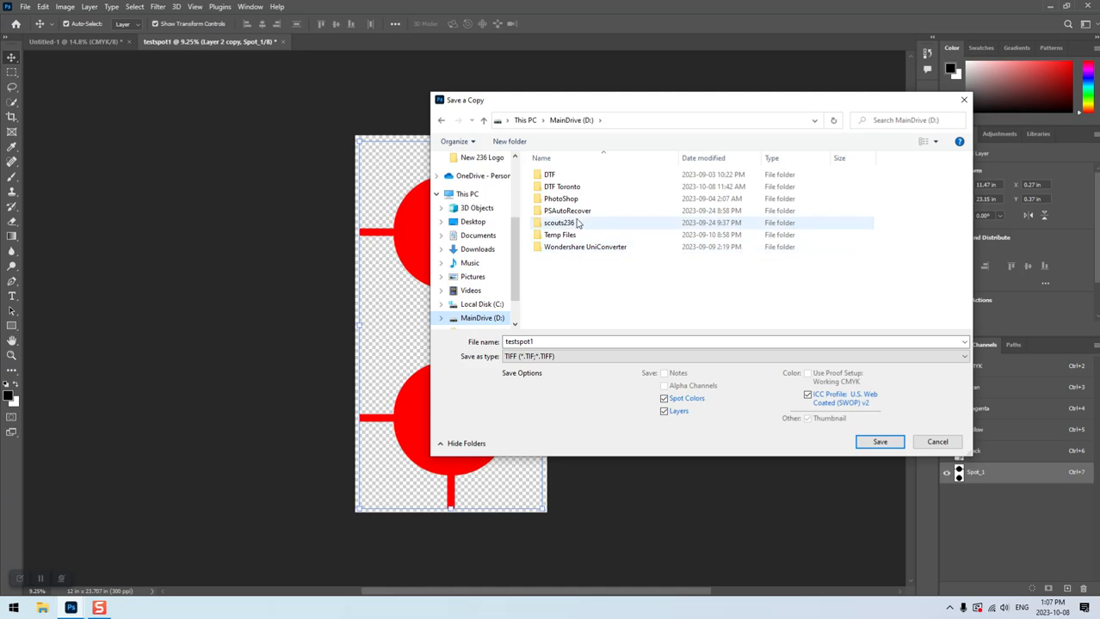
click(563, 188)
double_click(564, 189)
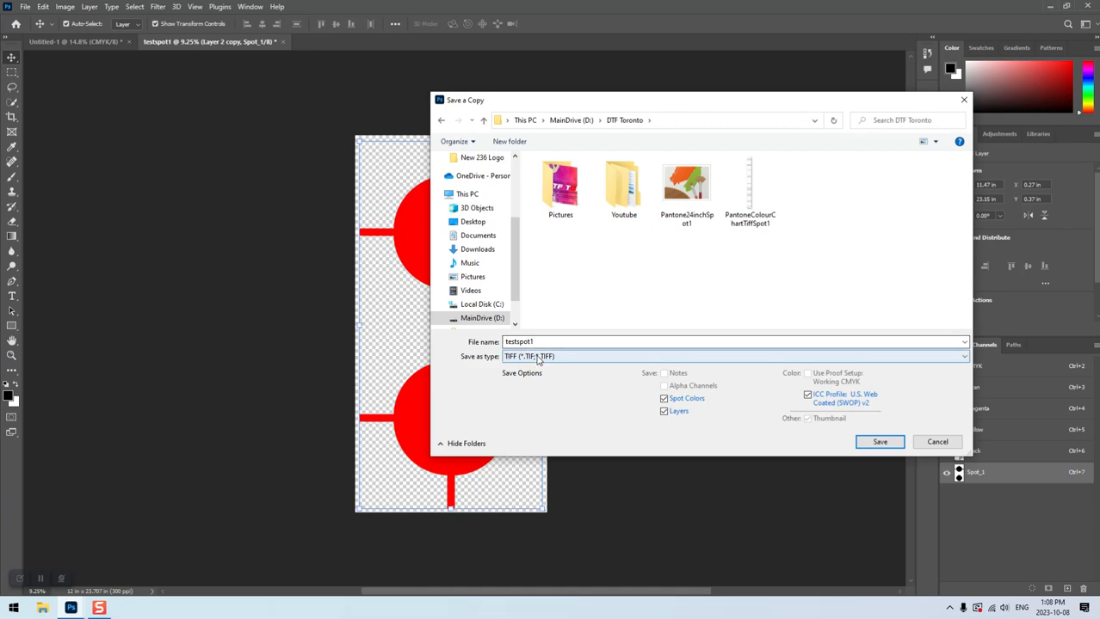
Save the copy as a TIFF named testspot1 with spot colors and layers, no image compression, interleaved pixels, IBM PC byte order and RLE layer compression.
drag(541, 342, 495, 342)
click(569, 357)
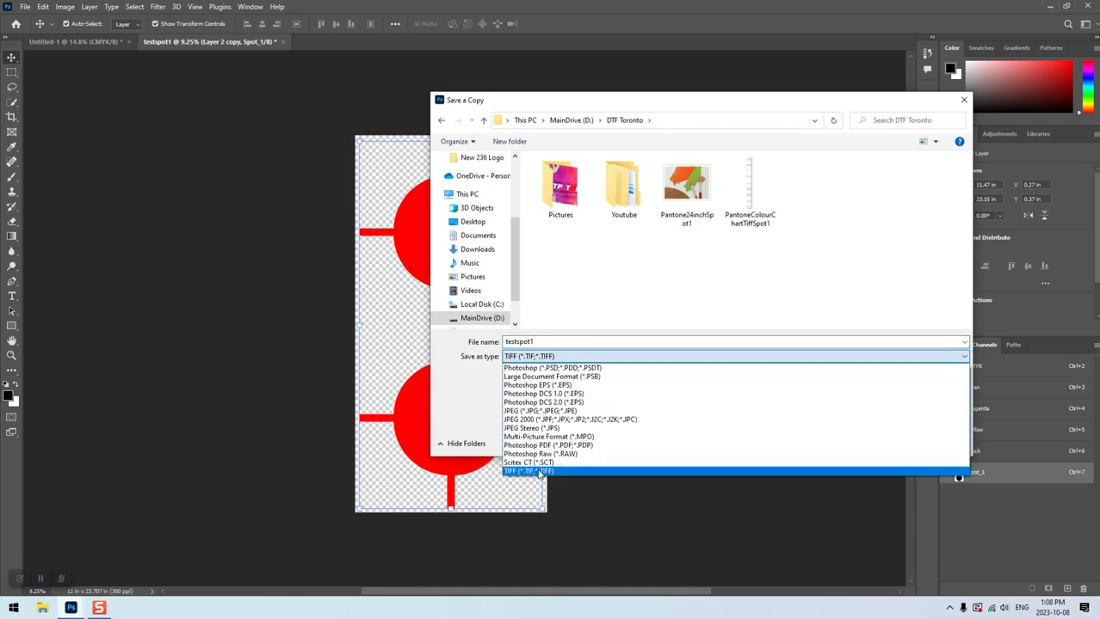
click(539, 473)
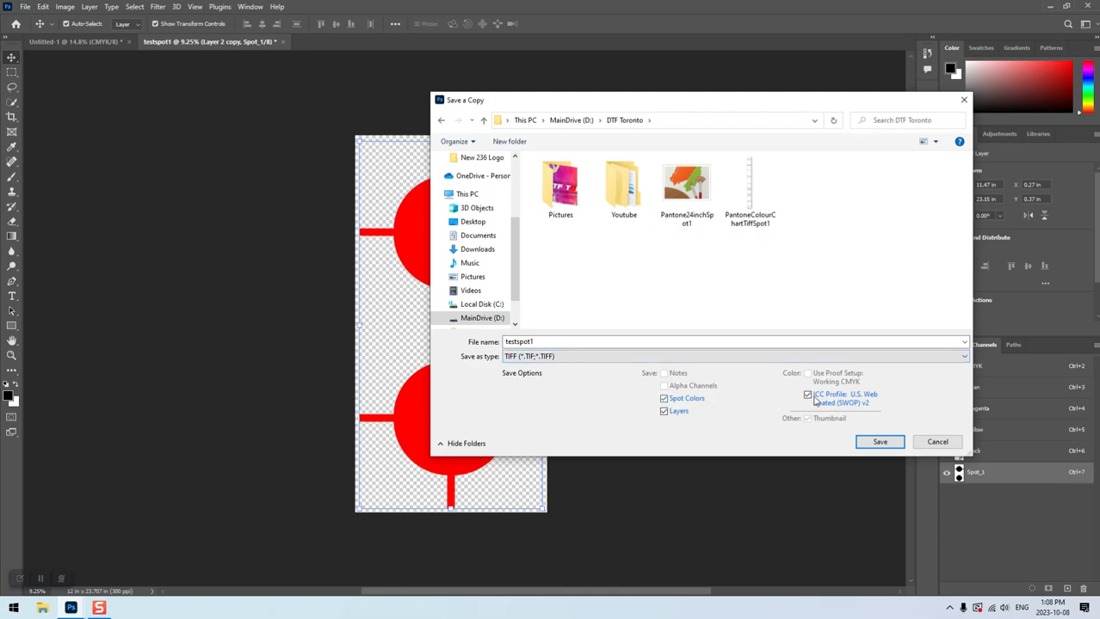
click(880, 443)
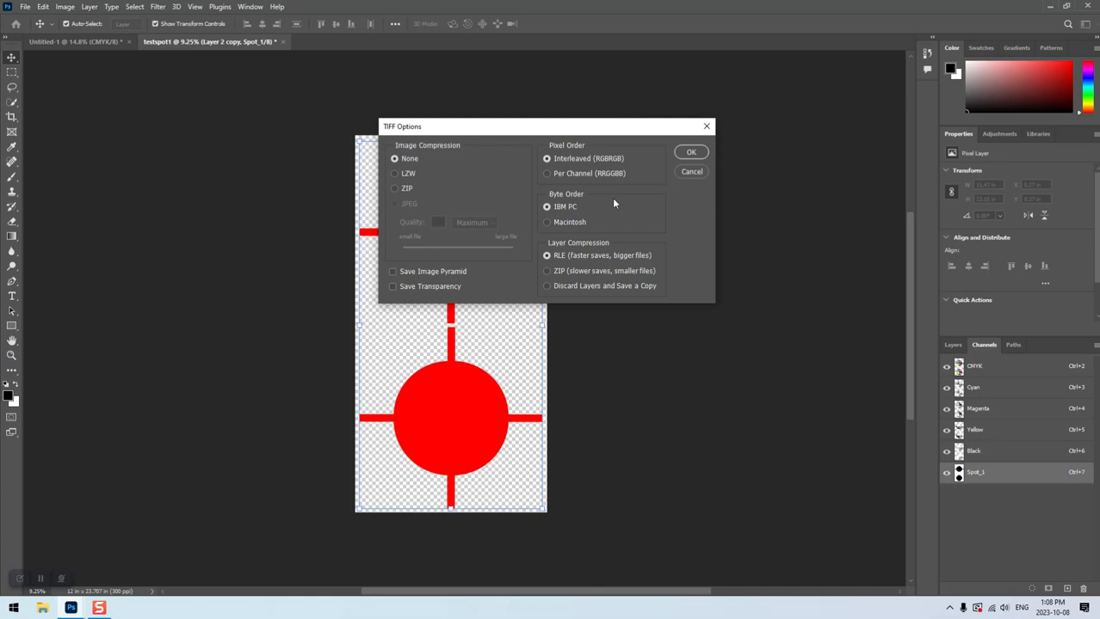
click(691, 153)
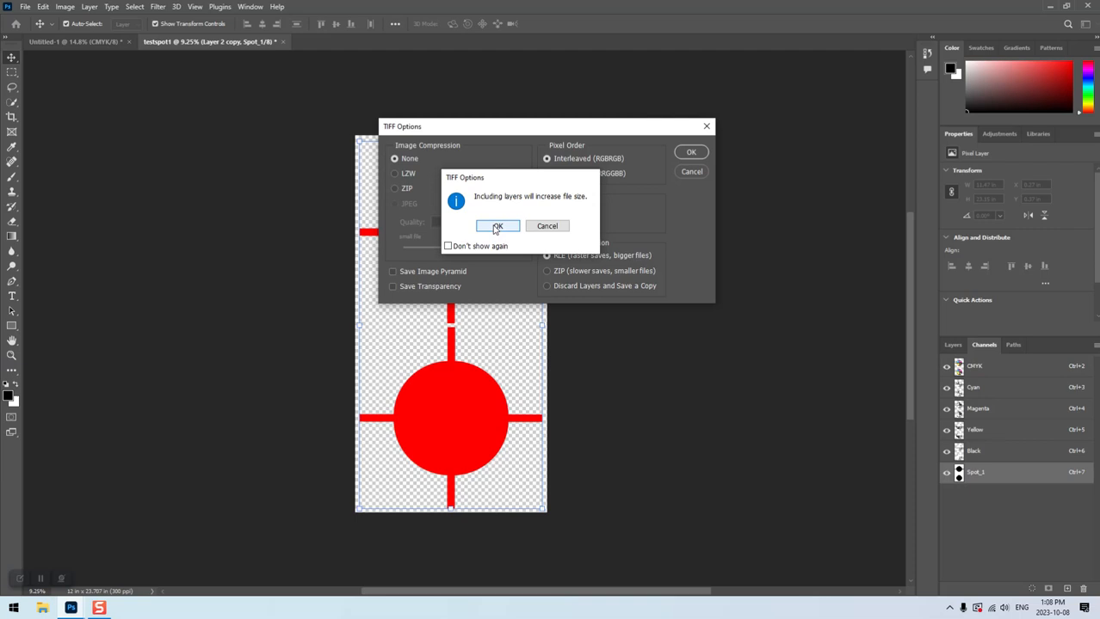
click(497, 227)
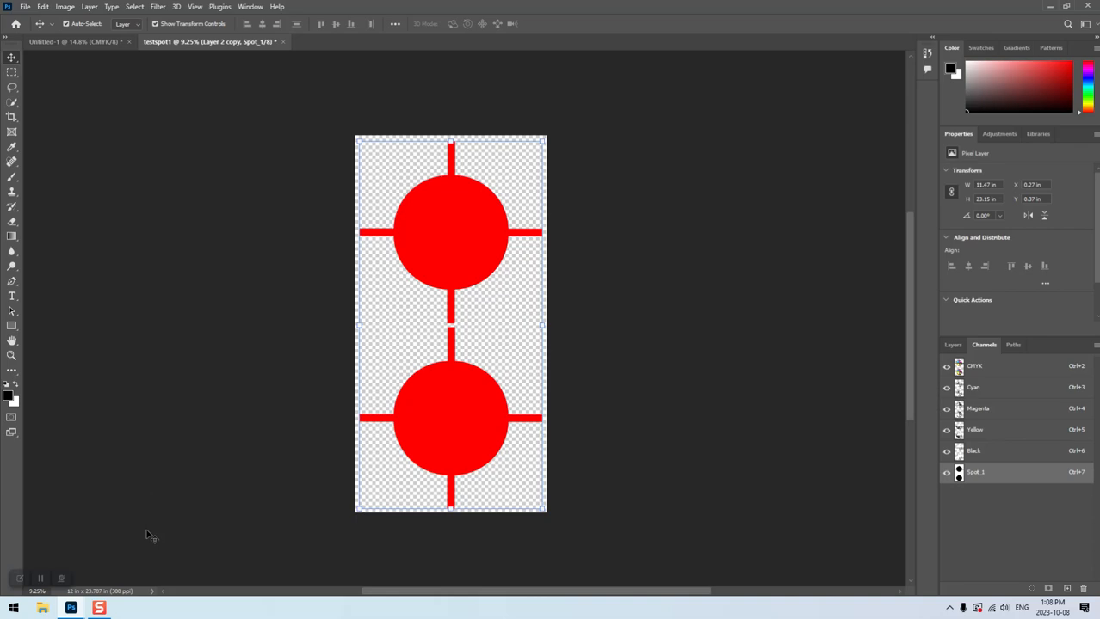
Switch to File Explorer and locate the saved testspot1 file in the DTF Toronto folder on MainDrive (D:) to check its thumbnail and details.
click(43, 609)
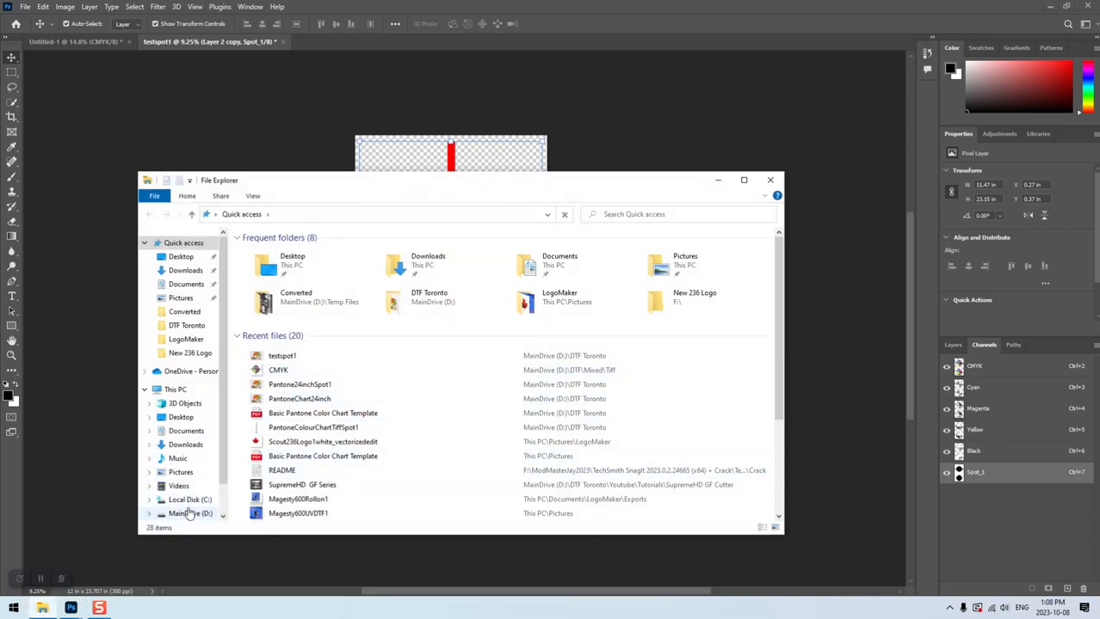
click(189, 513)
double_click(258, 250)
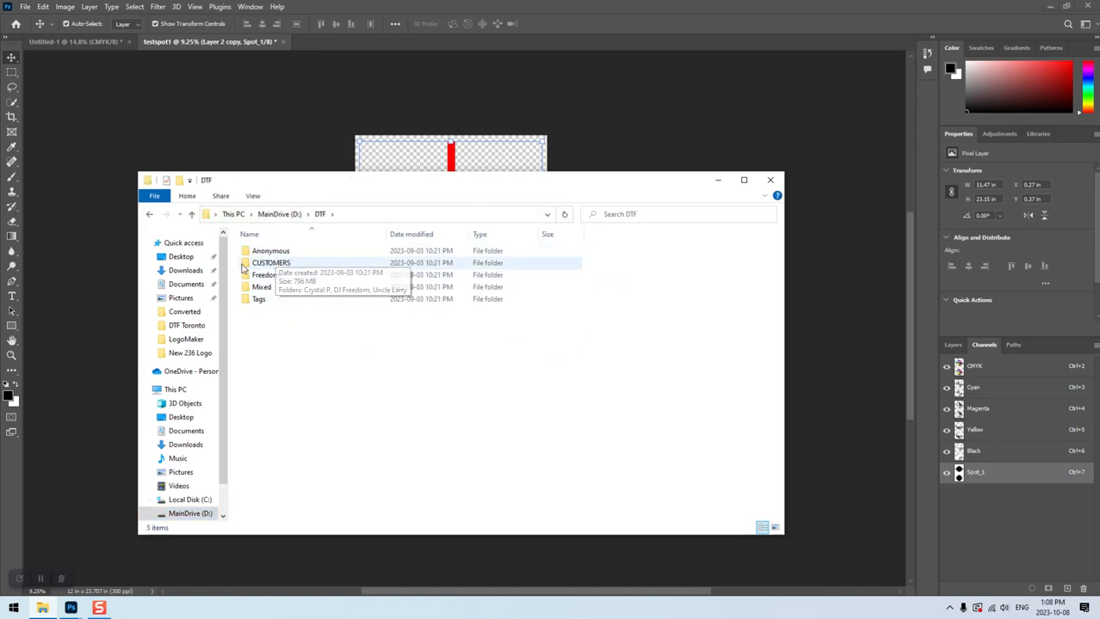
click(188, 514)
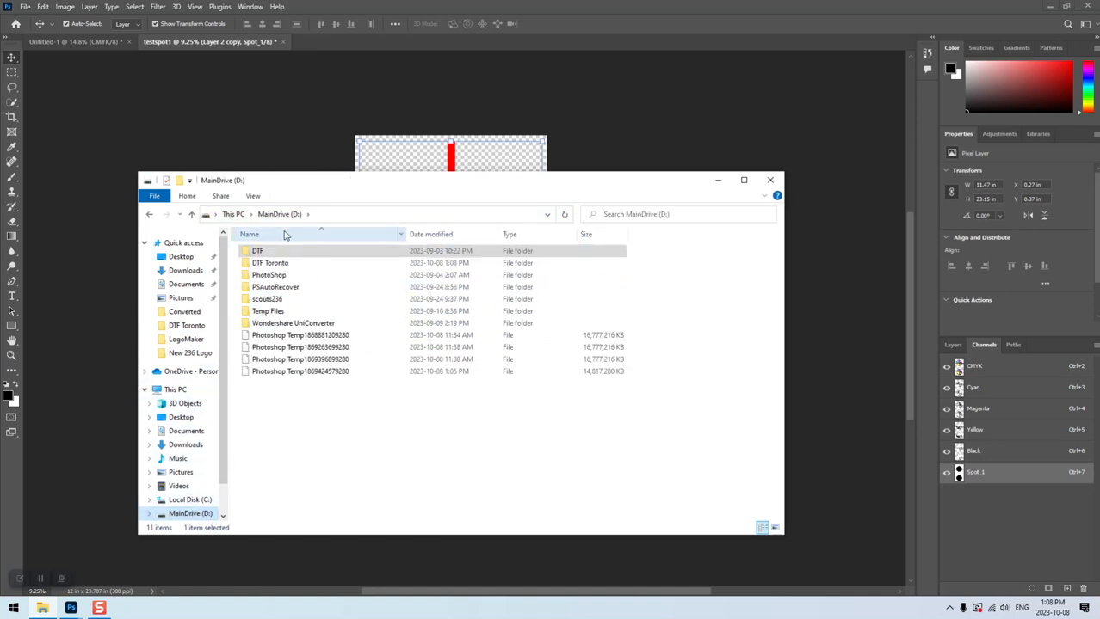
double_click(269, 263)
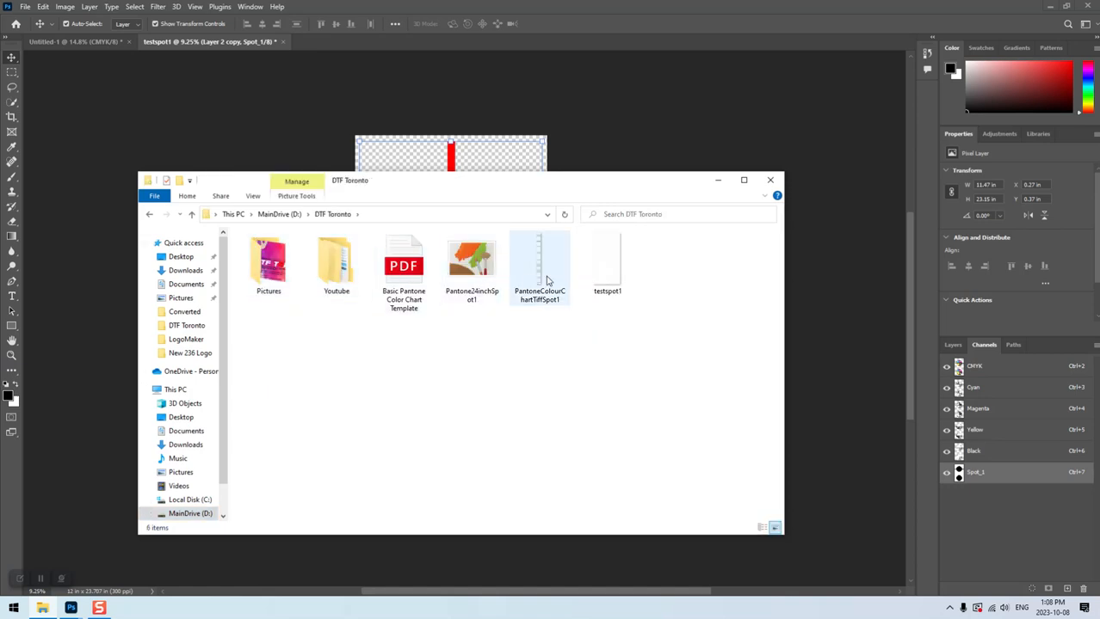
click(616, 280)
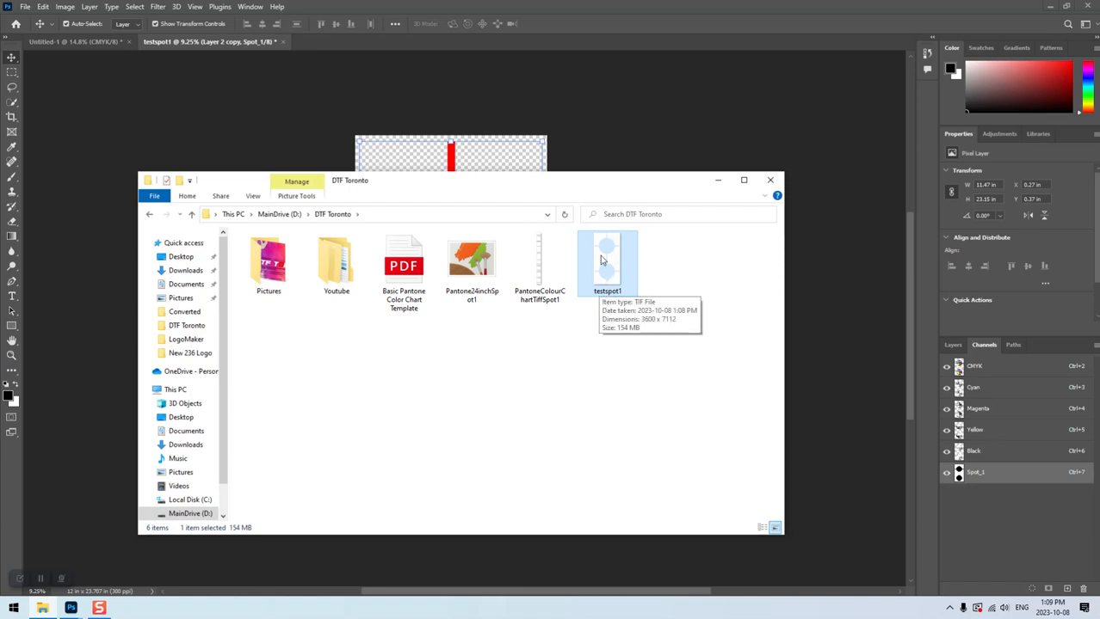
click(615, 336)
click(608, 277)
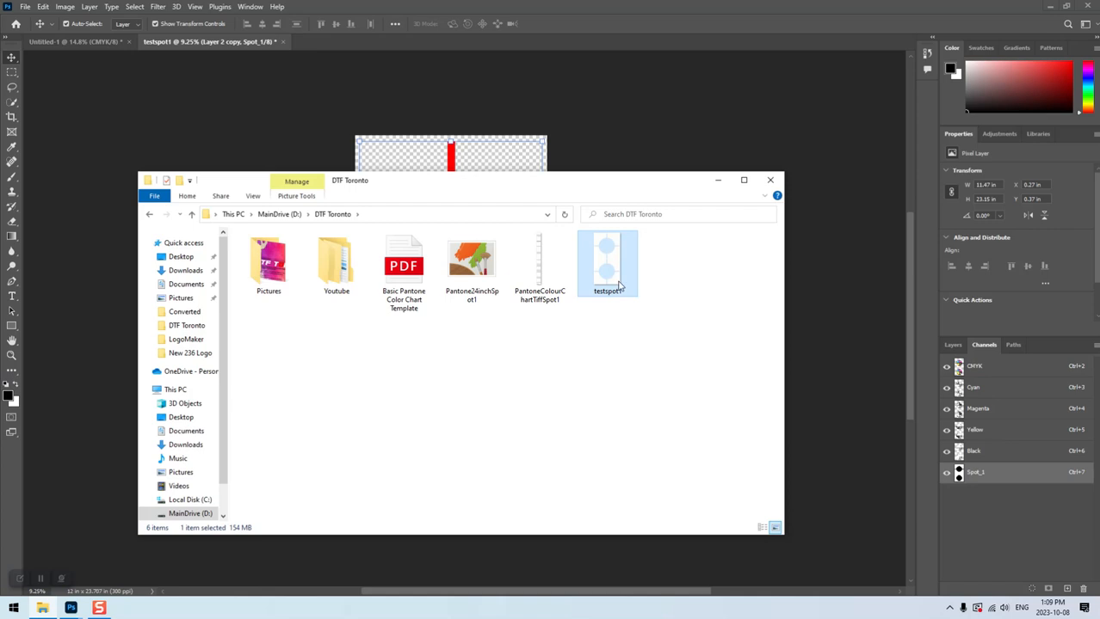